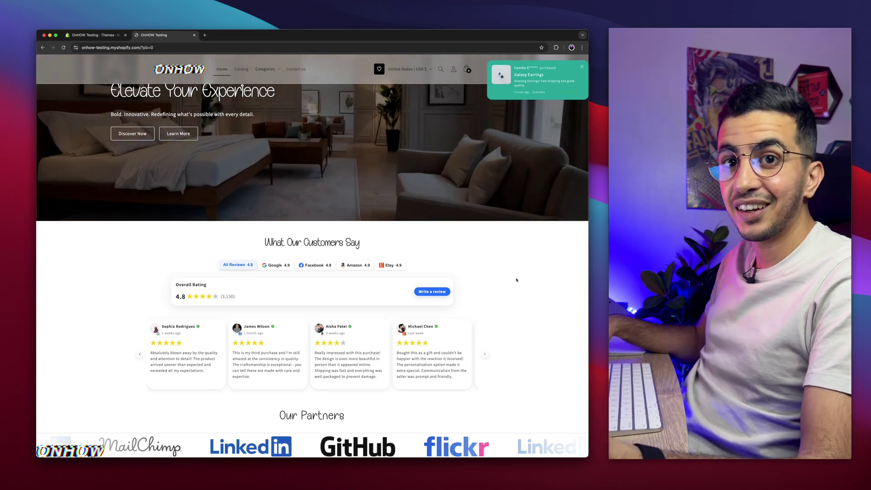
Browse the storefront preview and dismiss the cart reminder popup.
{"action": "scroll", "coordinate": [516, 280], "scroll_direction": "down", "scroll_amount": 4}
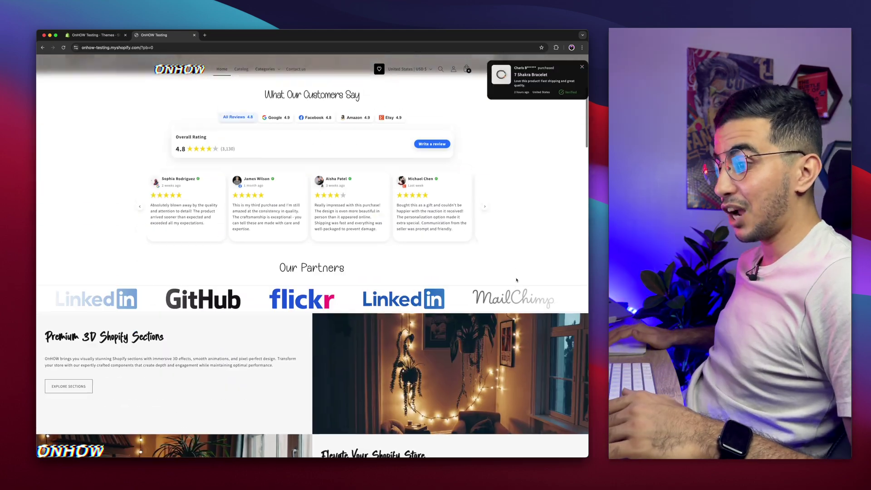
{"action": "scroll", "coordinate": [517, 280], "scroll_direction": "up", "scroll_amount": 3}
{"action": "scroll", "coordinate": [516, 280], "scroll_direction": "up", "scroll_amount": 1}
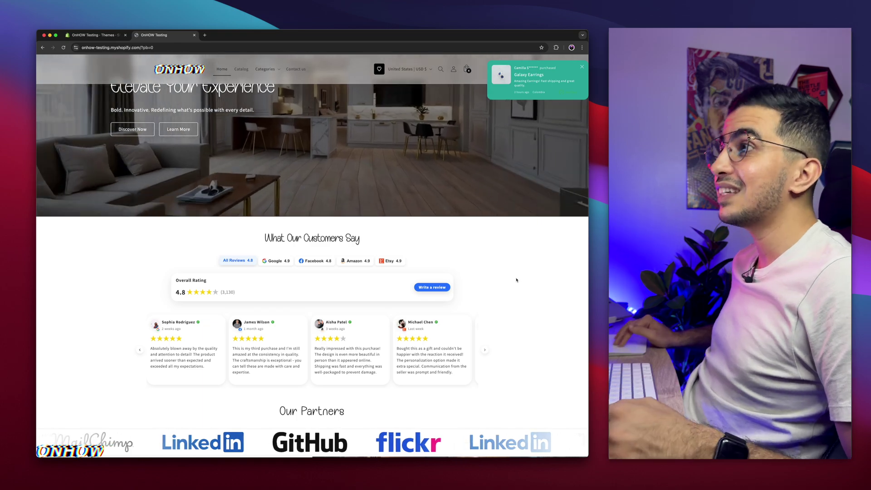
{"action": "scroll", "coordinate": [517, 280], "scroll_direction": "down", "scroll_amount": 10}
{"action": "scroll", "coordinate": [517, 280], "scroll_direction": "up", "scroll_amount": 5}
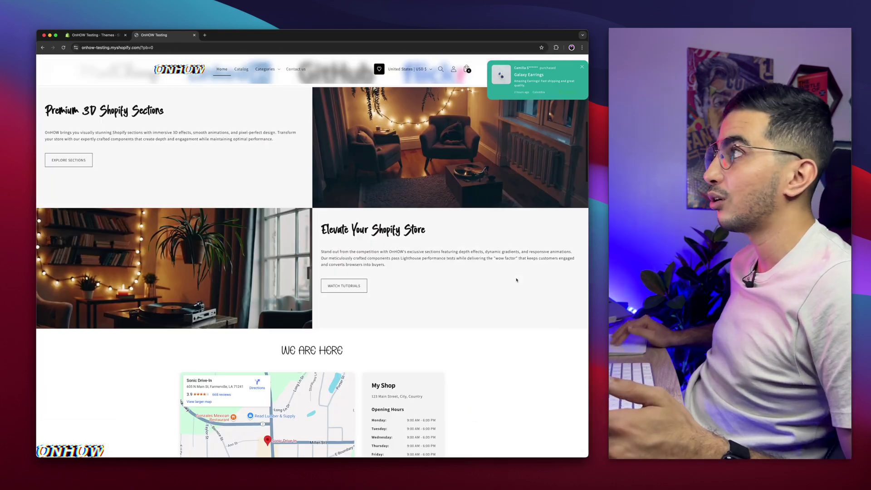
{"action": "scroll", "coordinate": [516, 280], "scroll_direction": "up", "scroll_amount": 5}
{"action": "scroll", "coordinate": [559, 149], "scroll_direction": "up", "scroll_amount": 1}
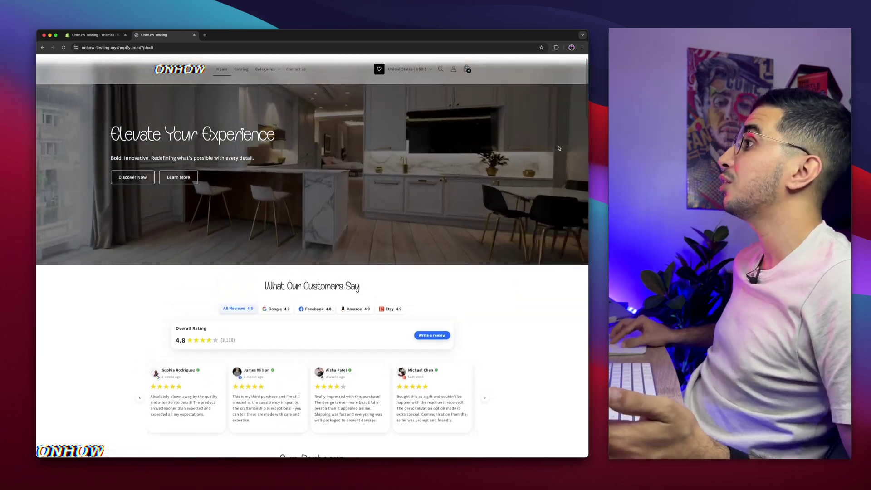
{"action": "scroll", "coordinate": [559, 149], "scroll_direction": "up", "scroll_amount": 5}
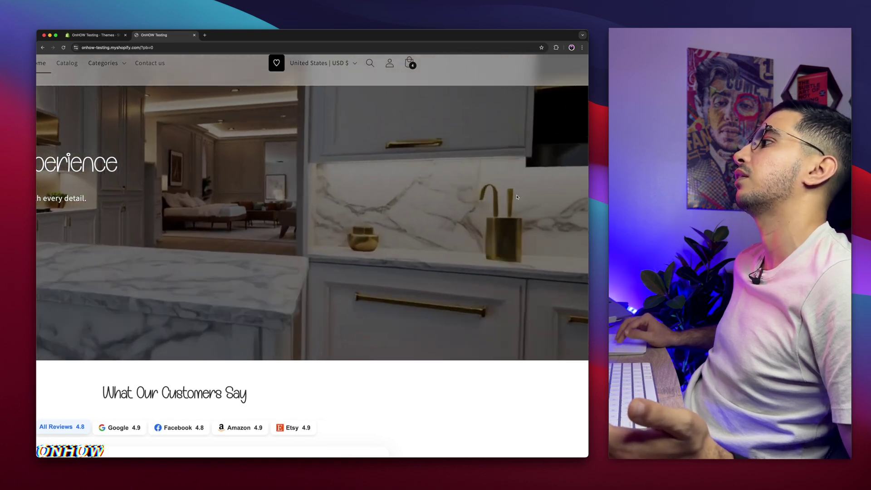
{"action": "scroll", "coordinate": [517, 197], "scroll_direction": "up", "scroll_amount": 1}
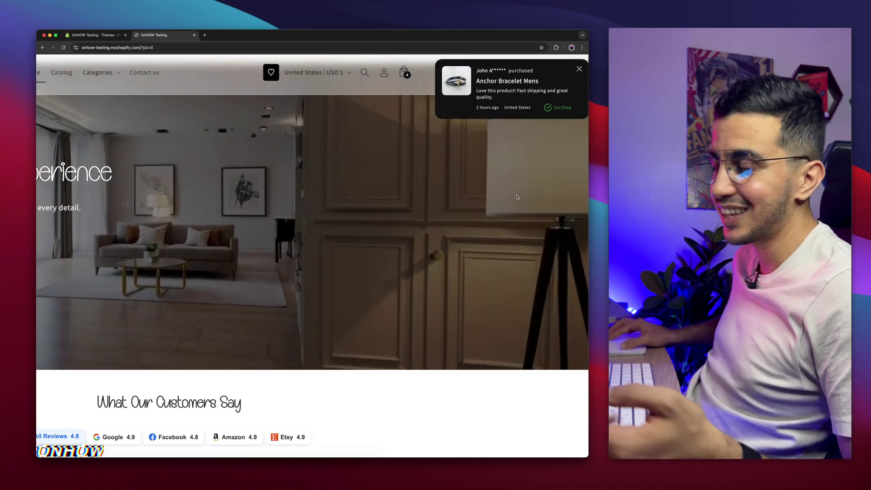
{"action": "scroll", "coordinate": [517, 196], "scroll_direction": "down", "scroll_amount": 3}
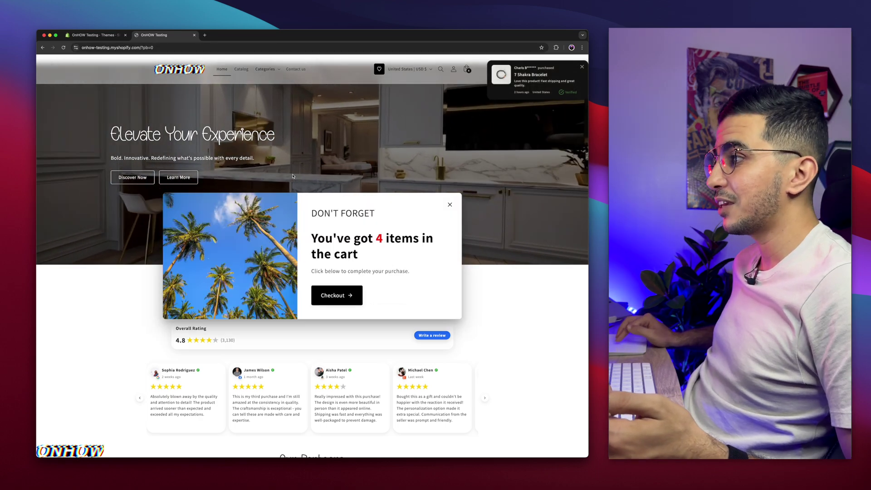
{"action": "left_click_drag", "start_coordinate": [310, 238], "coordinate": [372, 250]}
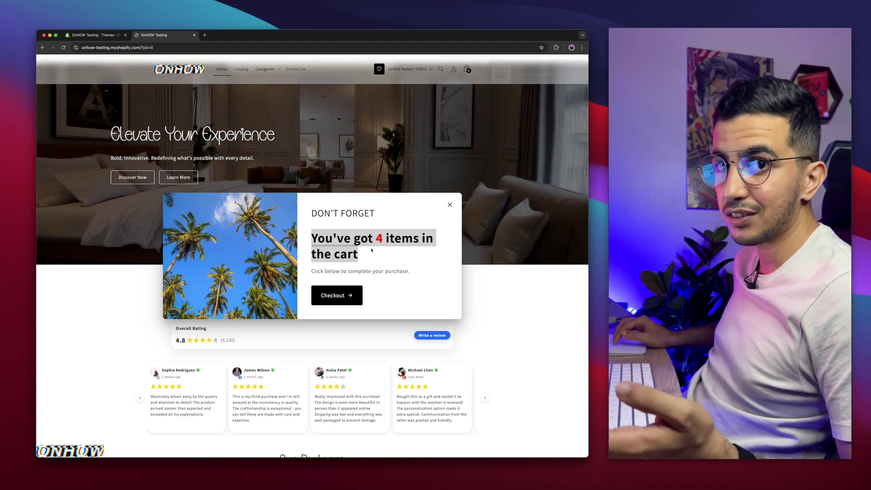
{"action": "left_click", "coordinate": [449, 205]}
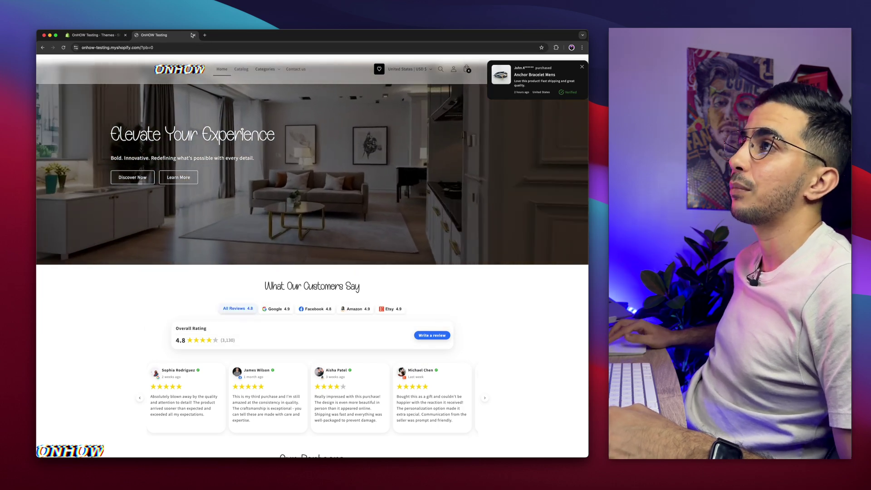
Back in admin Markets, delete the International market.
{"action": "left_click", "coordinate": [193, 35]}
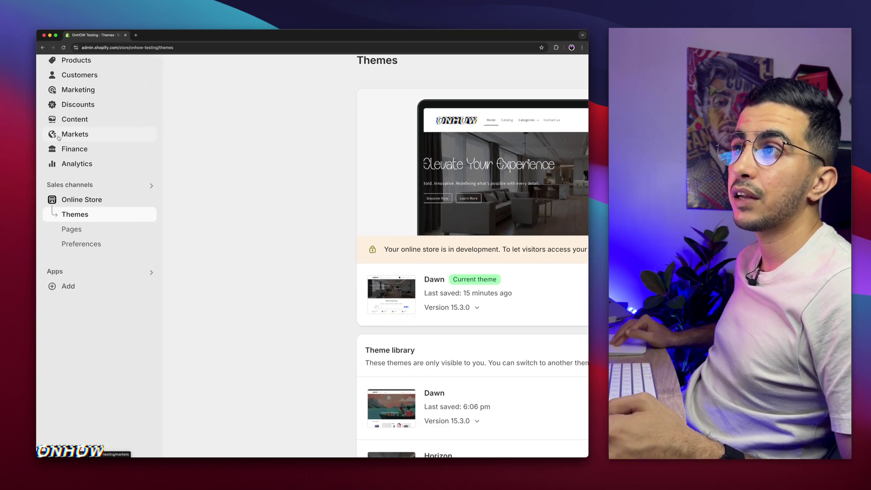
{"action": "scroll", "coordinate": [59, 137], "scroll_direction": "up", "scroll_amount": 2}
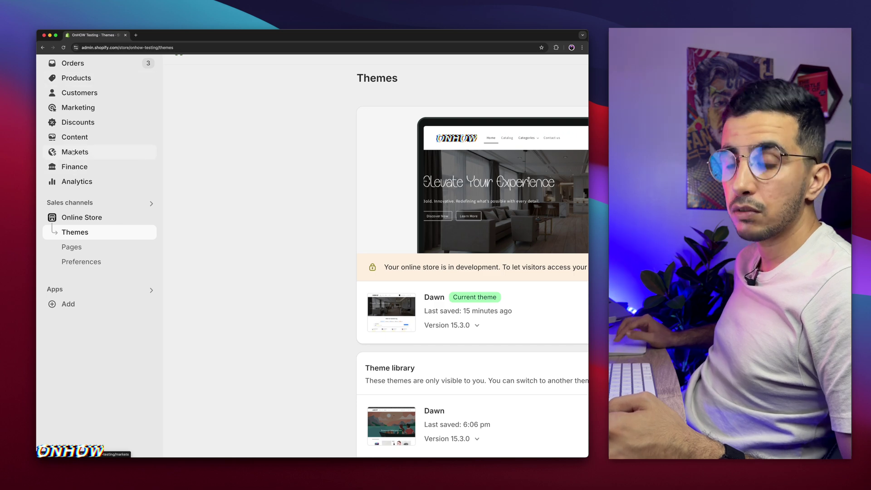
{"action": "left_click", "coordinate": [73, 152]}
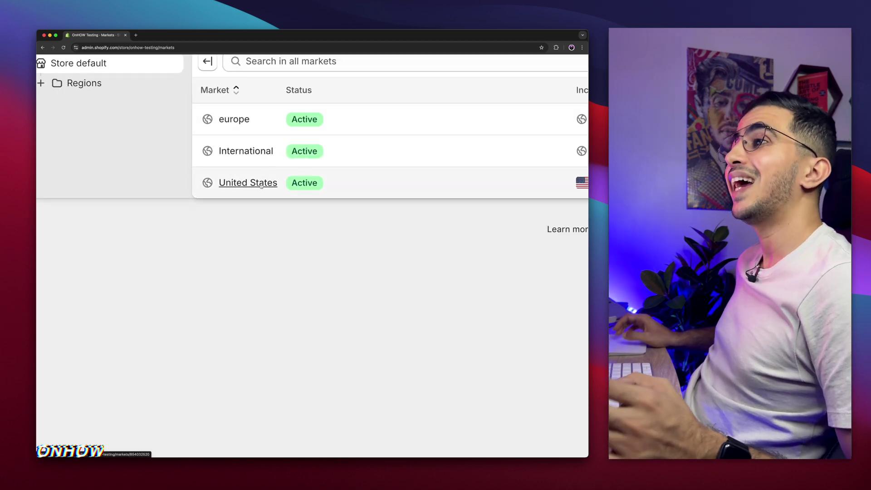
{"action": "left_click", "coordinate": [269, 152]}
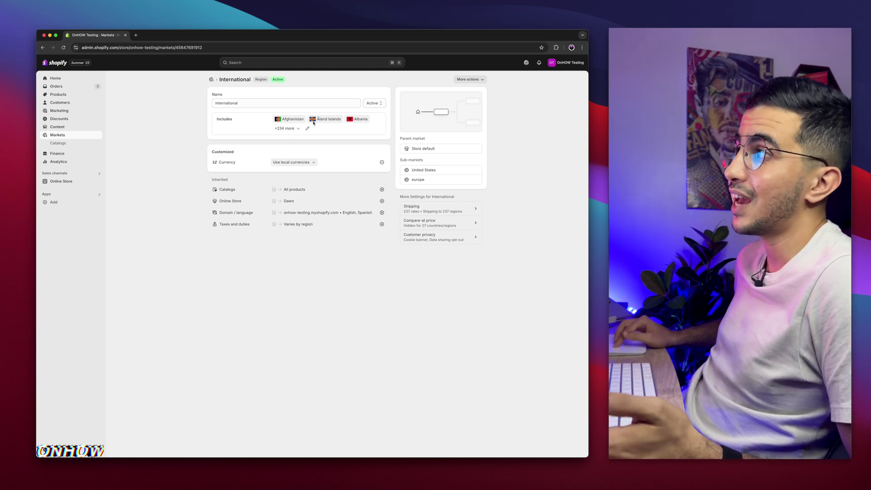
{"action": "left_click", "coordinate": [469, 80]}
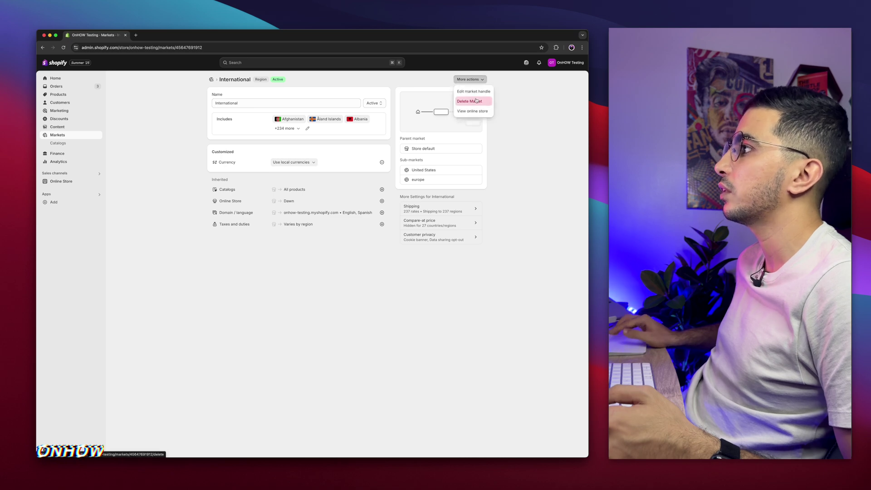
{"action": "left_click", "coordinate": [475, 101]}
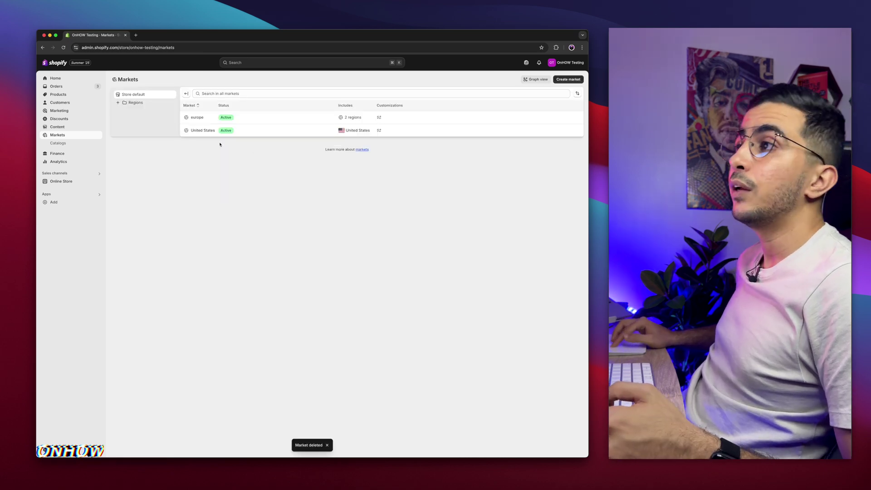
{"action": "scroll", "coordinate": [204, 142], "scroll_direction": "up", "scroll_amount": 5}
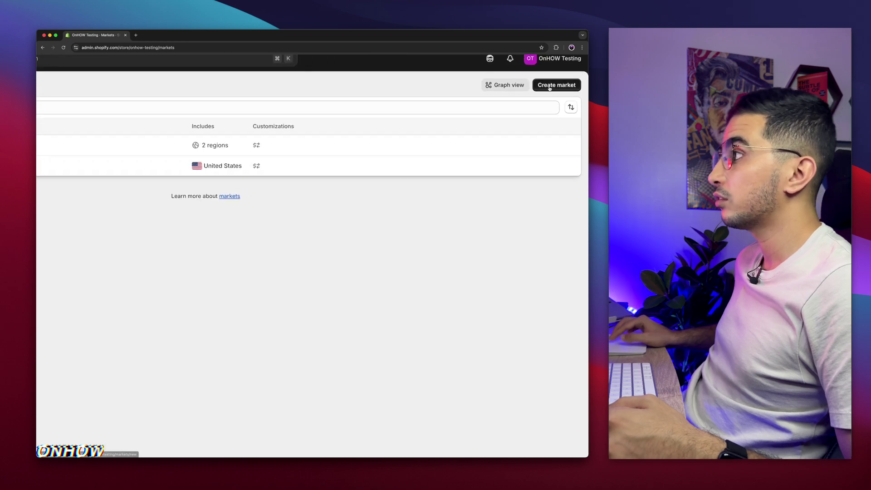
Create a new market named 'Asia' and bring up its Includes region list.
{"action": "left_click", "coordinate": [550, 87]}
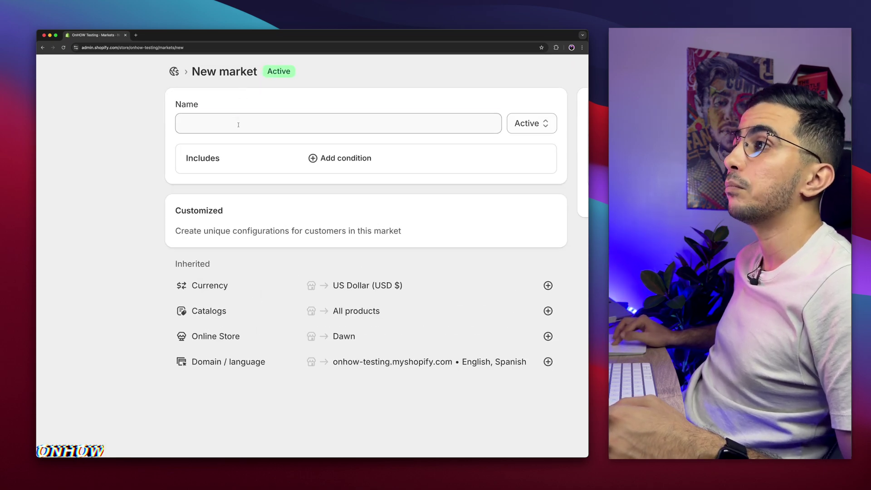
{"action": "left_click", "coordinate": [240, 103]}
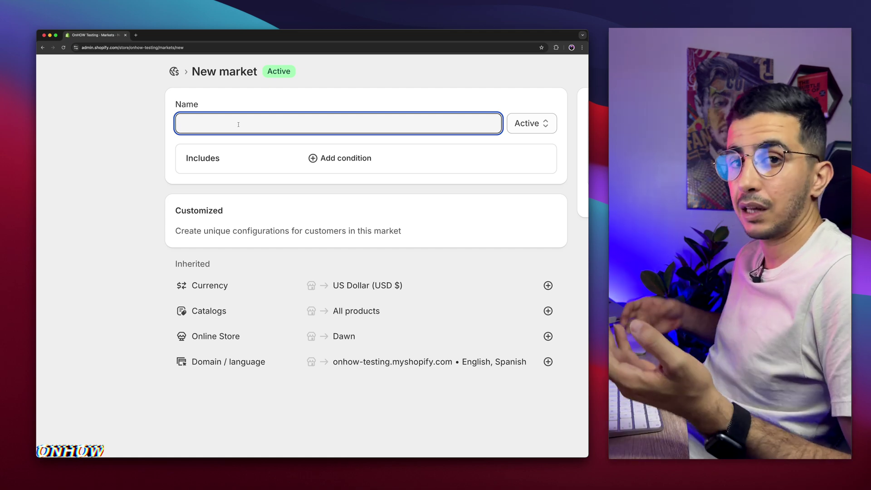
{"action": "type", "text": "Asia"}
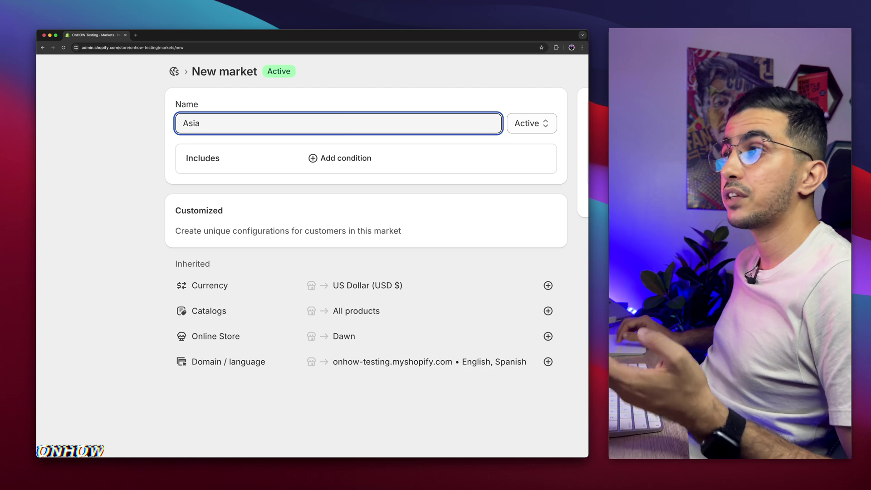
{"action": "double_click", "coordinate": [247, 126]}
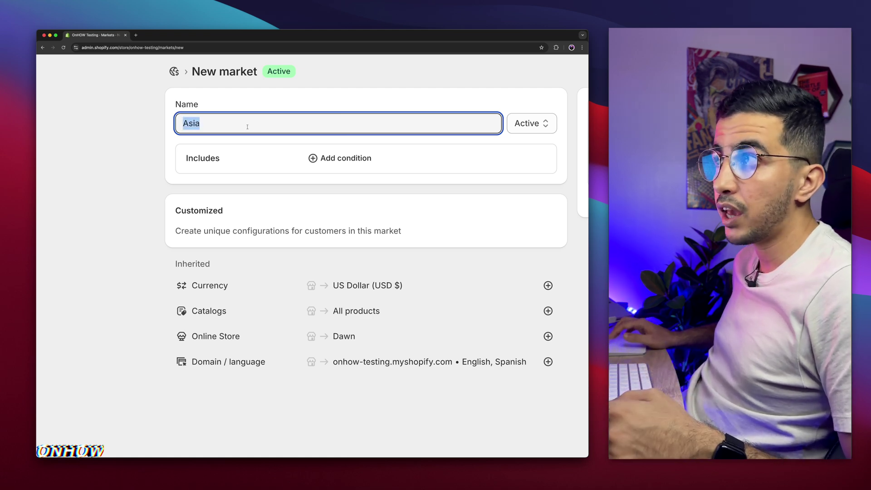
{"action": "left_click", "coordinate": [238, 123]}
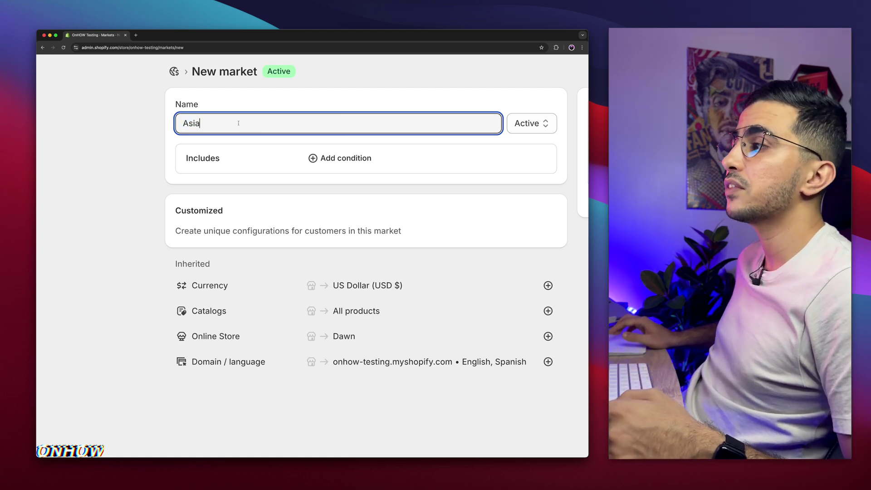
{"action": "left_click", "coordinate": [323, 163]}
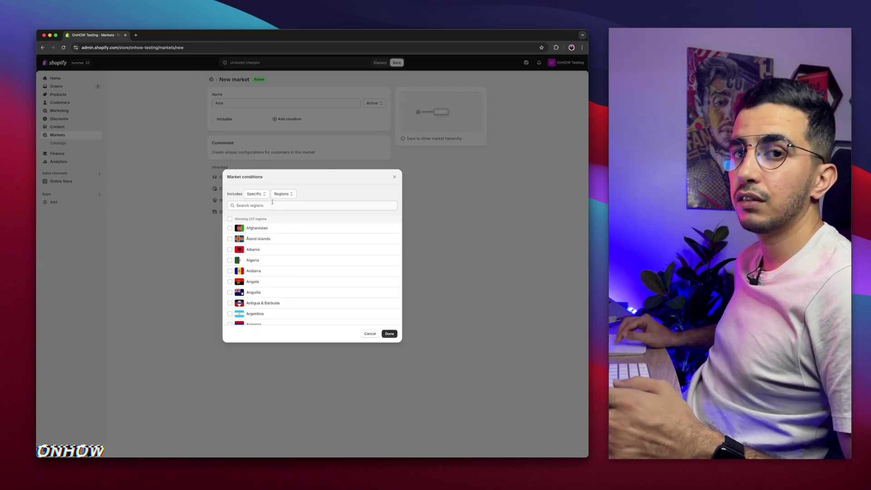
Search 'Ind' and add India and Indonesia as the Asia market's regions.
{"action": "left_click", "coordinate": [274, 195]}
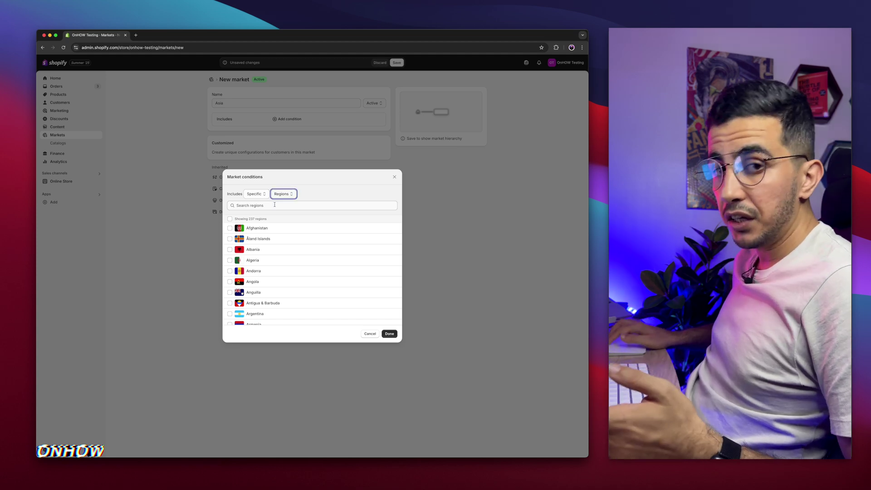
{"action": "left_click", "coordinate": [274, 205]}
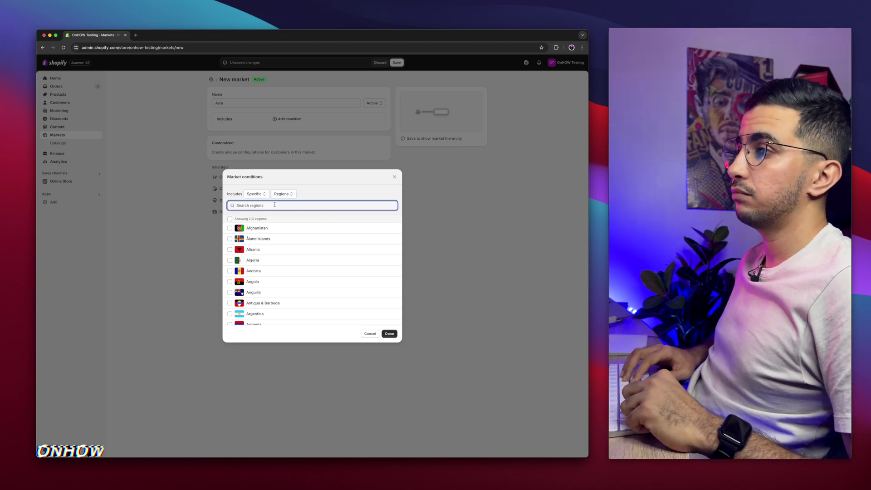
{"action": "type", "text": "Ind"}
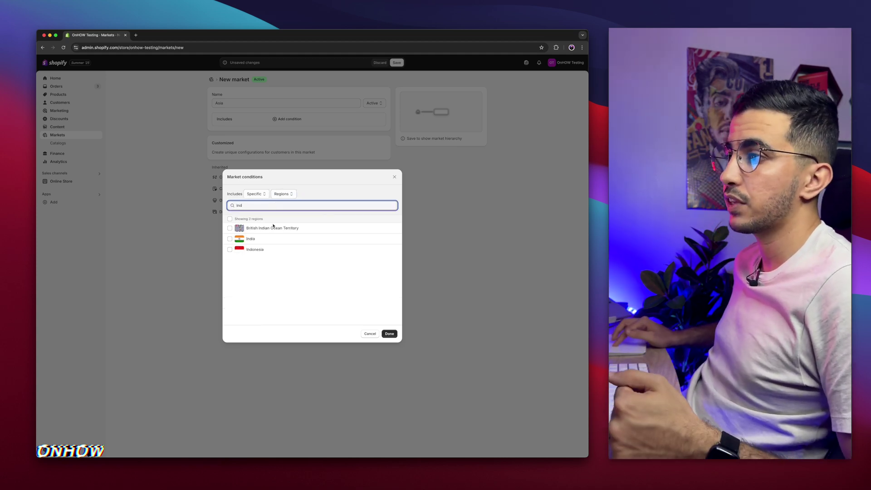
{"action": "left_click", "coordinate": [229, 249]}
{"action": "left_click", "coordinate": [230, 239]}
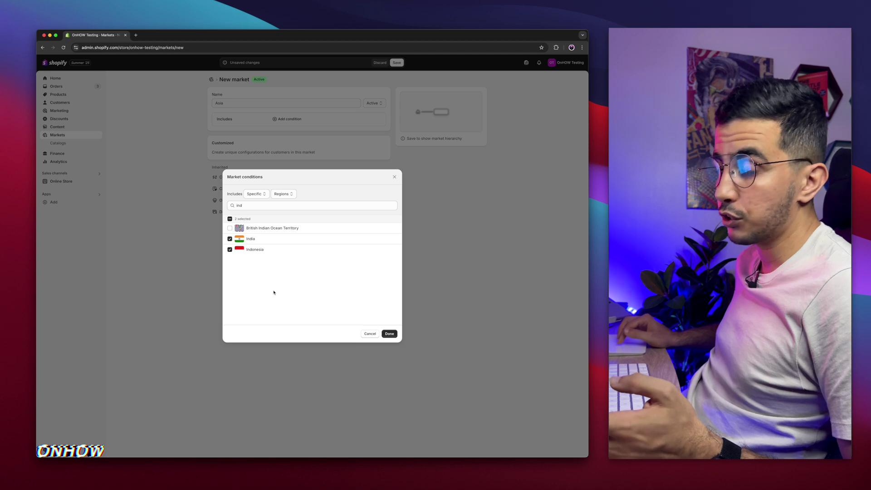
{"action": "left_click", "coordinate": [390, 334]}
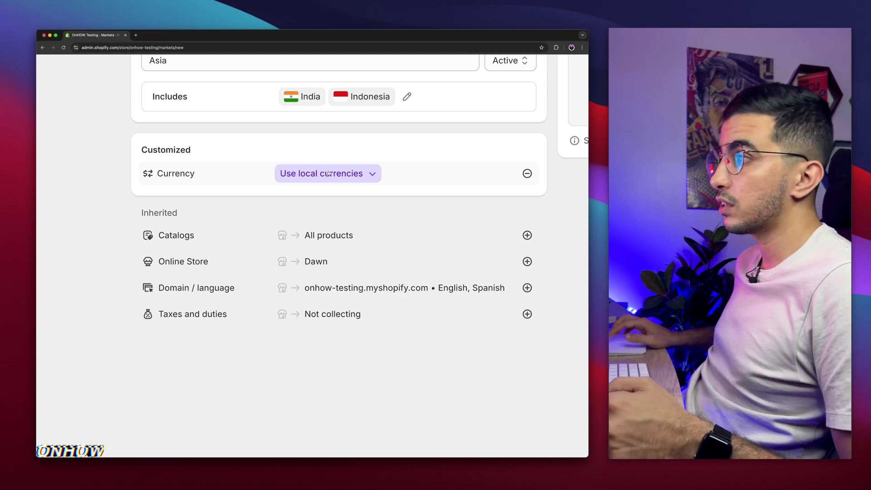
Review the Currency settings (local currencies, round prices up) and close them unchanged.
{"action": "left_click", "coordinate": [329, 173]}
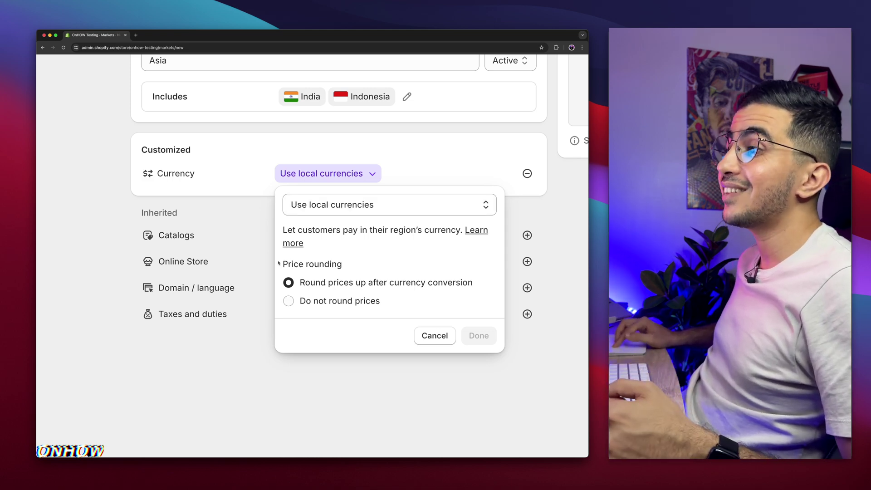
{"action": "left_click_drag", "start_coordinate": [283, 264], "coordinate": [354, 266]}
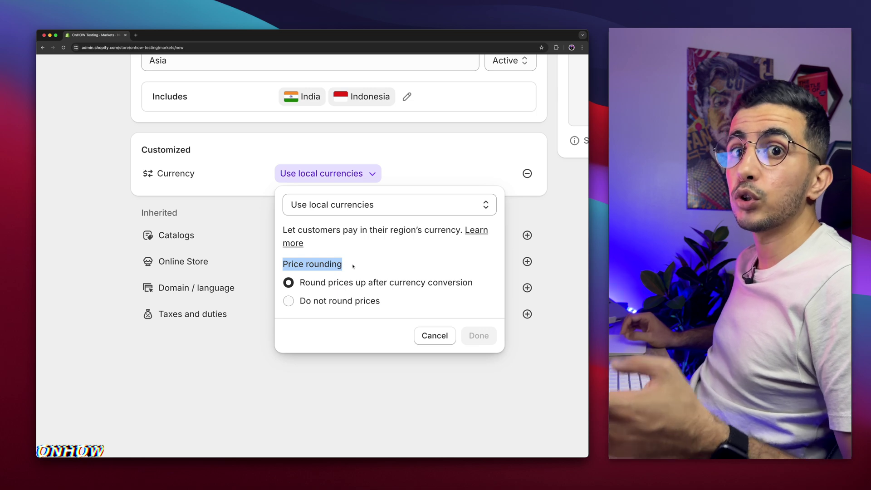
{"action": "left_click", "coordinate": [309, 265]}
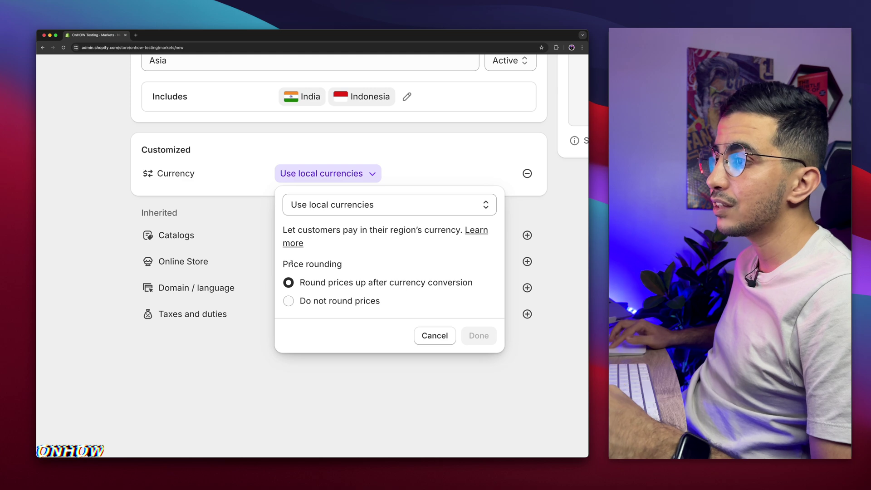
{"action": "left_click_drag", "start_coordinate": [282, 262], "coordinate": [362, 264]}
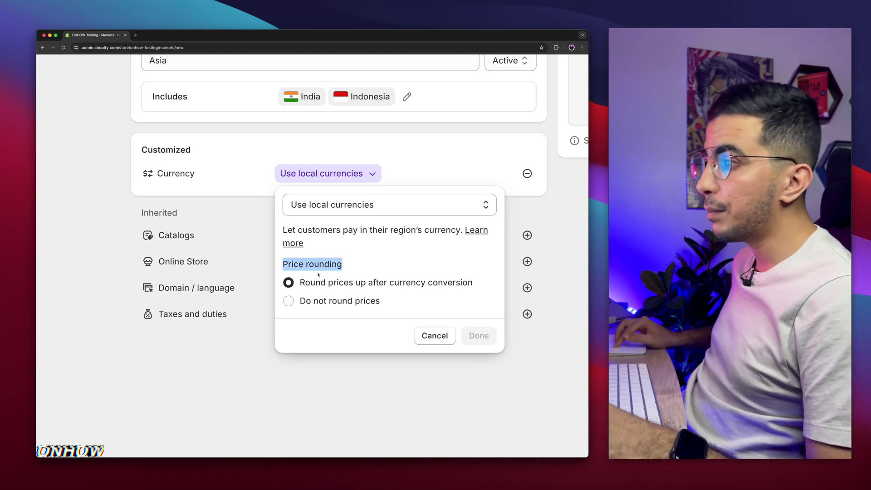
{"action": "left_click", "coordinate": [293, 283]}
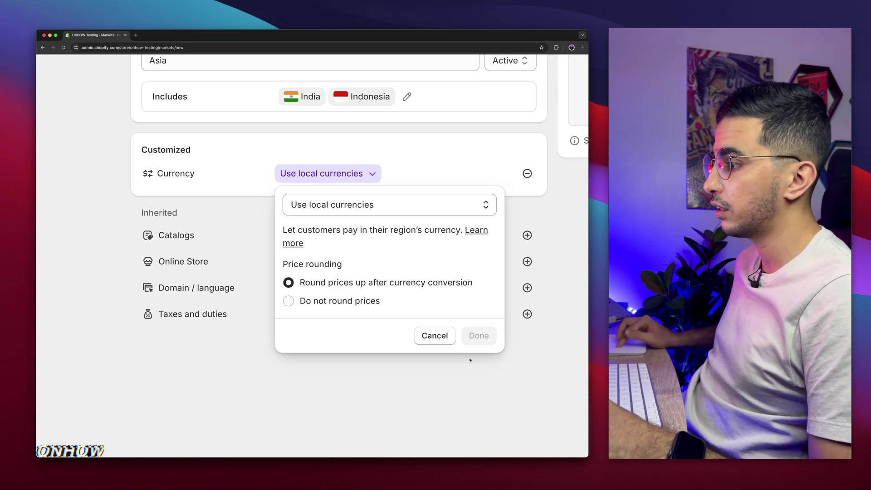
{"action": "left_click", "coordinate": [434, 337]}
{"action": "scroll", "coordinate": [320, 213], "scroll_direction": "down", "scroll_amount": 3}
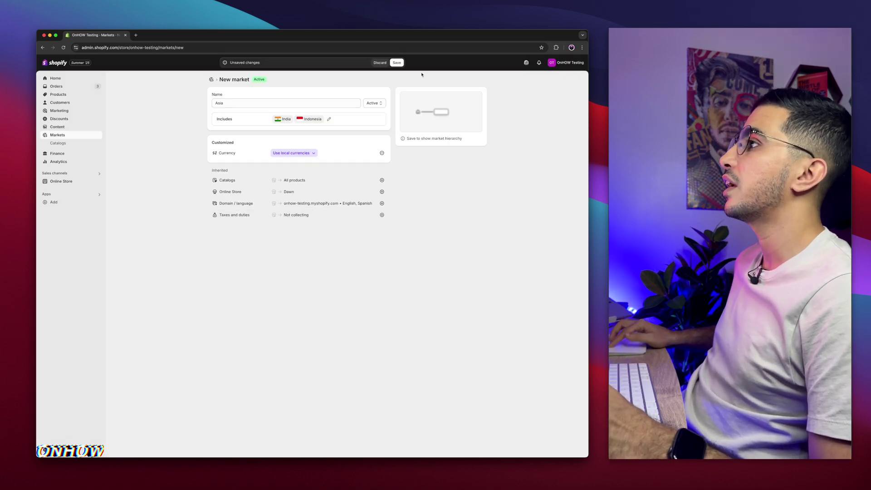
Save the Asia market, keeping its status Active.
{"action": "left_click", "coordinate": [397, 63]}
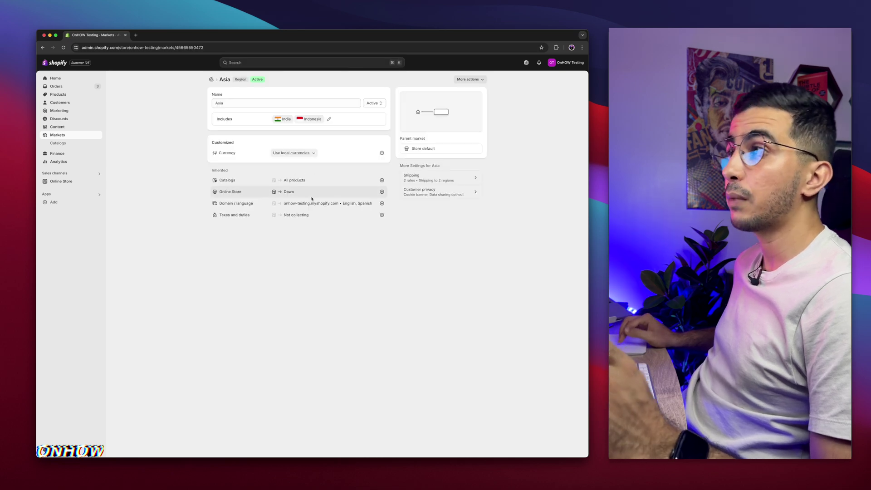
{"action": "left_click", "coordinate": [370, 104]}
{"action": "left_click", "coordinate": [370, 103]}
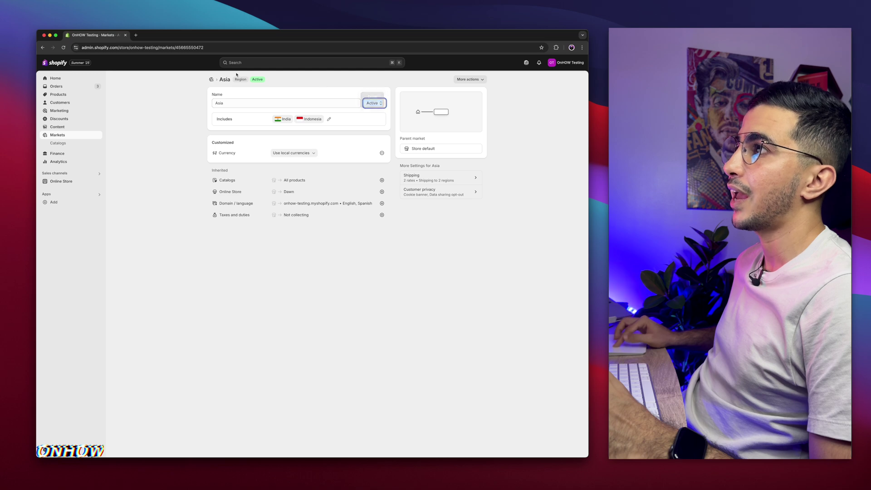
{"action": "scroll", "coordinate": [243, 74], "scroll_direction": "up", "scroll_amount": 10}
{"action": "left_click_drag", "start_coordinate": [262, 91], "coordinate": [306, 90]}
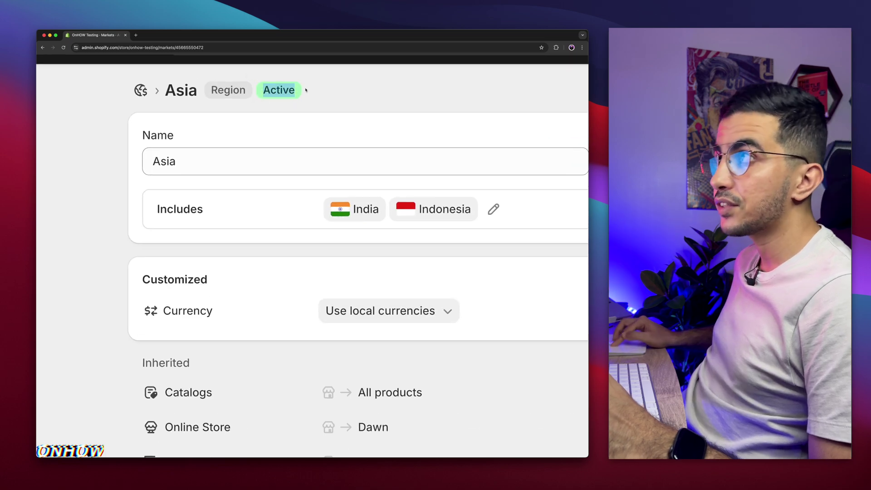
{"action": "scroll", "coordinate": [305, 90], "scroll_direction": "down", "scroll_amount": 10}
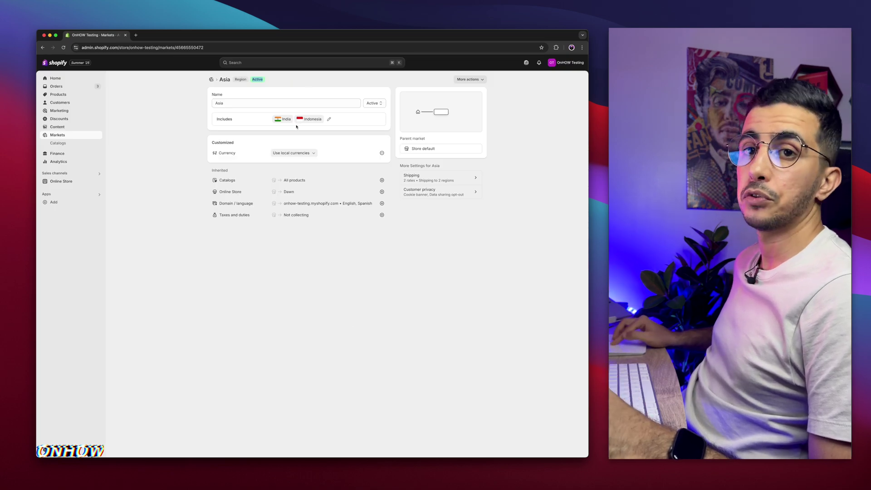
{"action": "scroll", "coordinate": [91, 436], "scroll_direction": "up", "scroll_amount": 10}
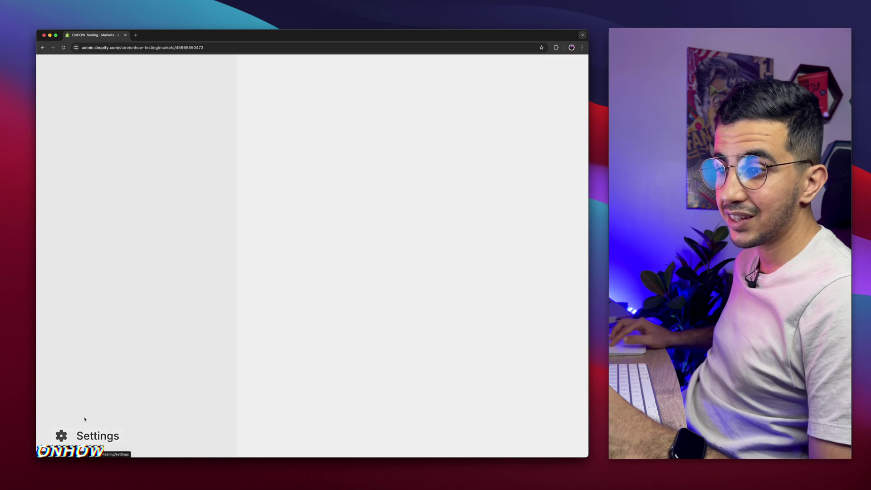
From Settings > Shipping and delivery, start a custom profile named 'Asia Shipping'.
{"action": "left_click", "coordinate": [91, 437]}
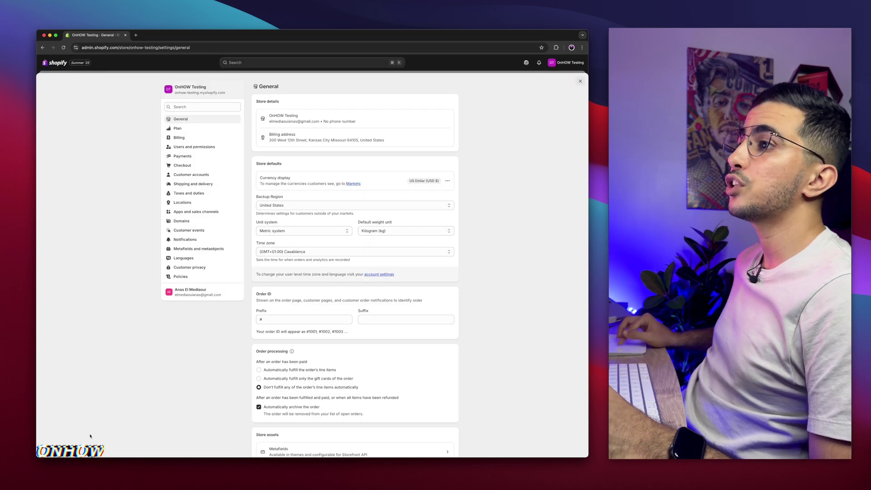
{"action": "scroll", "coordinate": [193, 180], "scroll_direction": "up", "scroll_amount": 10}
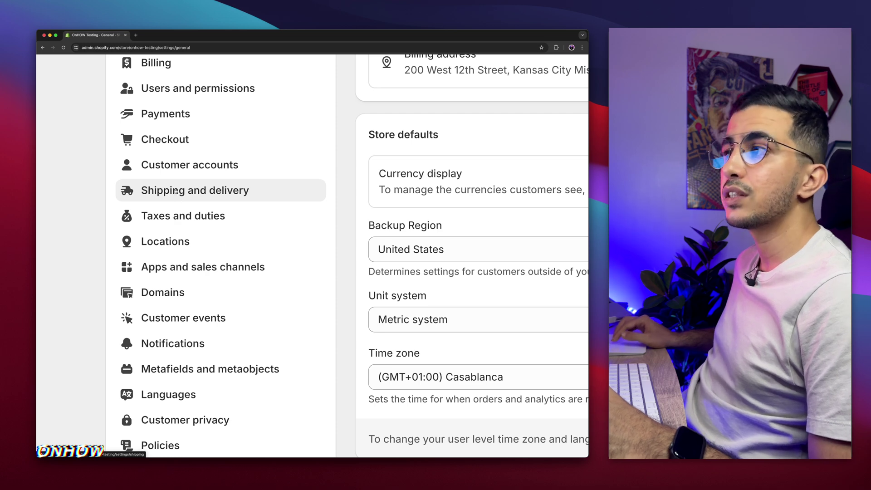
{"action": "left_click", "coordinate": [176, 191]}
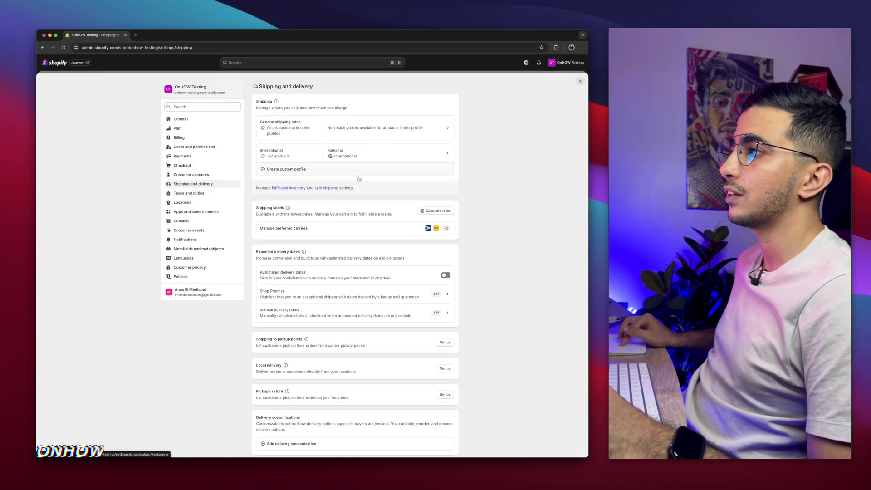
{"action": "scroll", "coordinate": [290, 155], "scroll_direction": "up", "scroll_amount": 10}
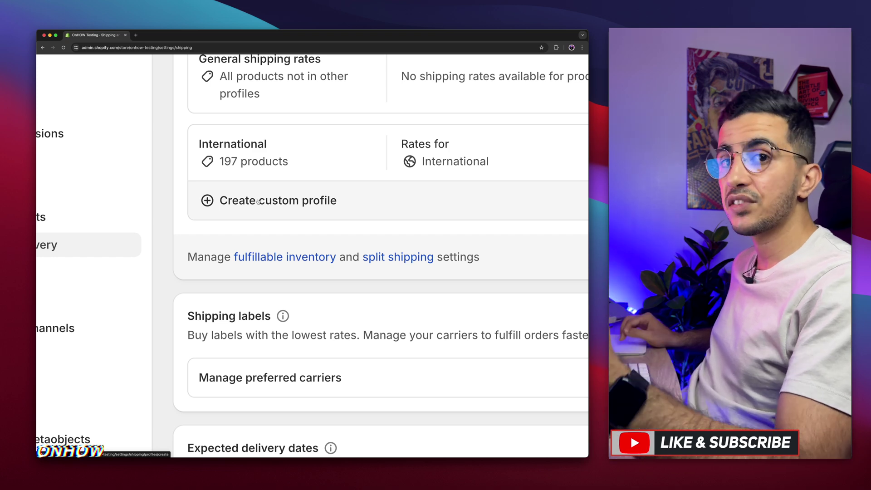
{"action": "left_click", "coordinate": [257, 202]}
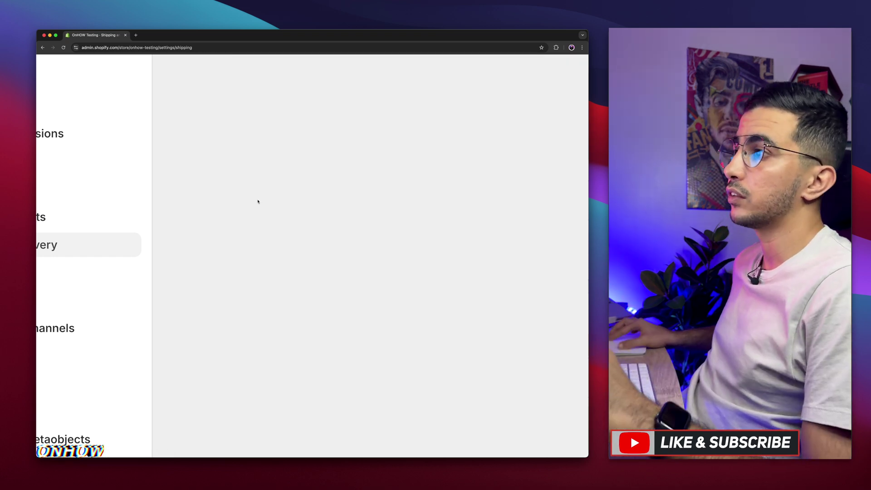
{"action": "left_click", "coordinate": [286, 112]}
{"action": "type", "text": "Asia Shipping"}
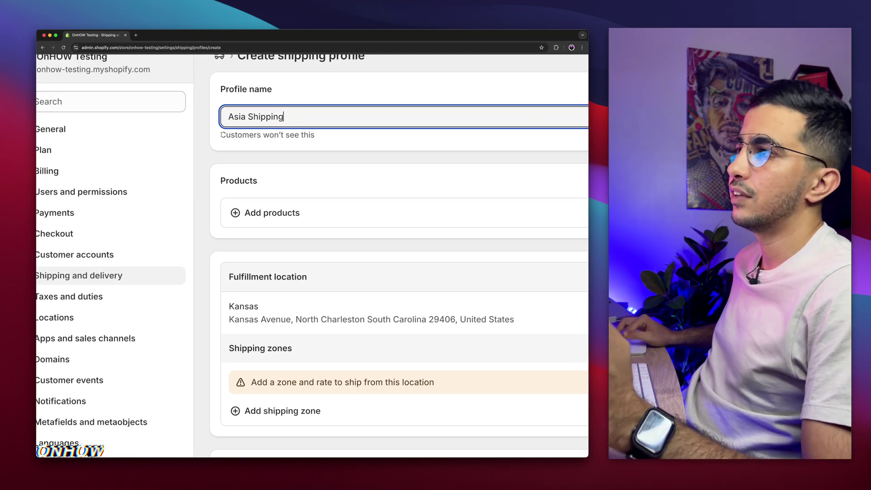
Confirm the 'Asia Shipping' name and add every store product and variant to the profile.
{"action": "left_click", "coordinate": [220, 135]}
{"action": "left_click_drag", "start_coordinate": [220, 135], "coordinate": [317, 134]}
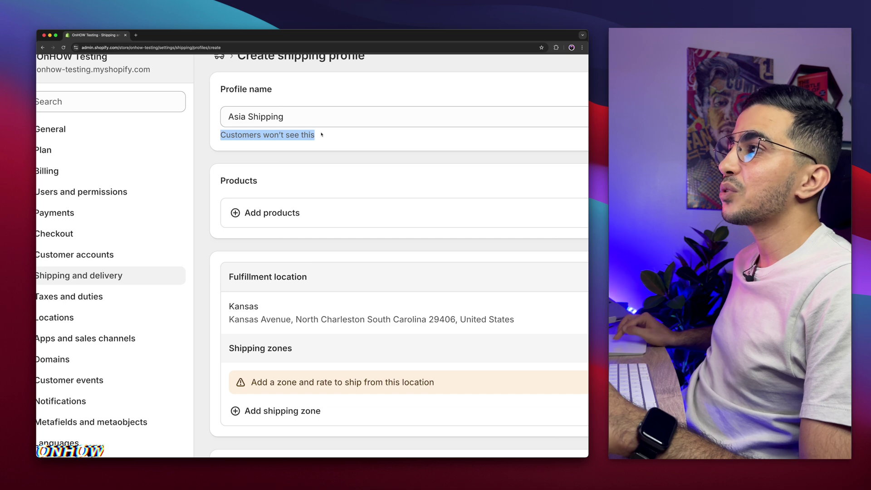
{"action": "left_click", "coordinate": [301, 115]}
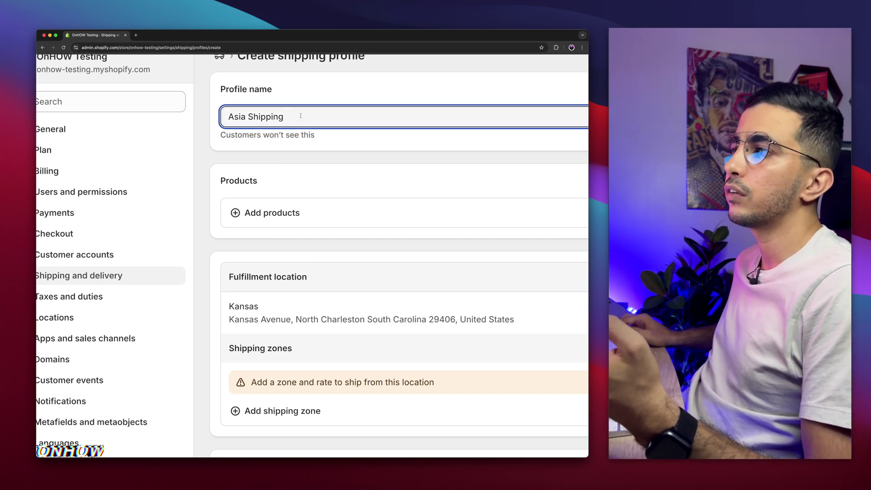
{"action": "scroll", "coordinate": [315, 176], "scroll_direction": "down", "scroll_amount": 2}
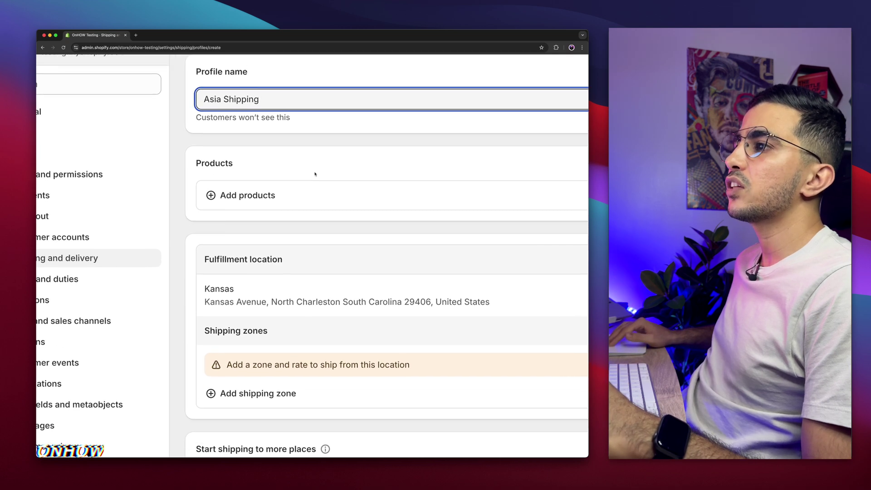
{"action": "left_click", "coordinate": [250, 188]}
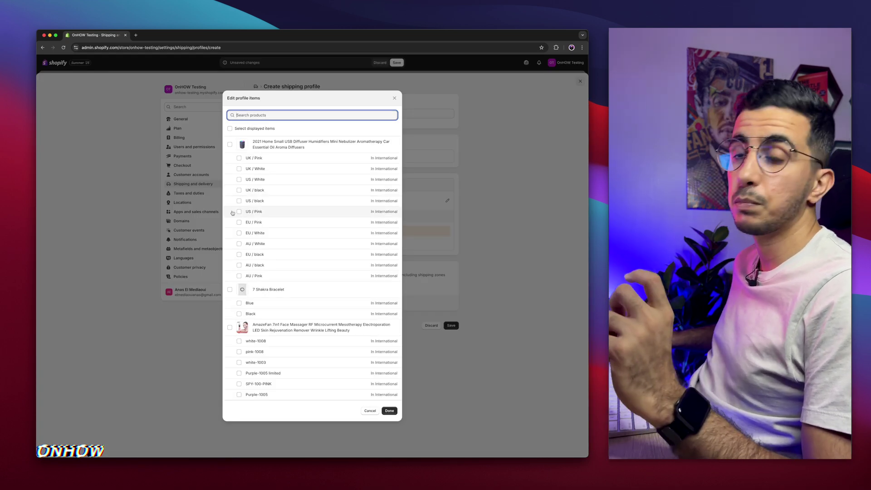
{"action": "left_click", "coordinate": [230, 129]}
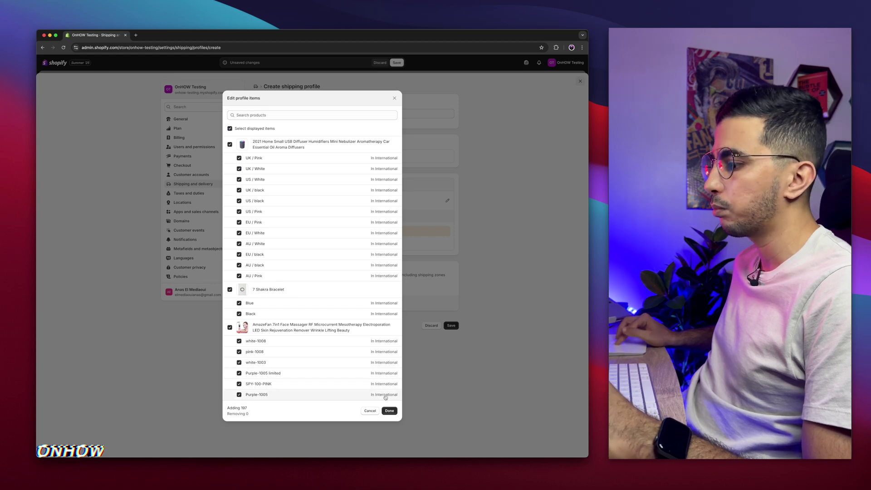
{"action": "left_click", "coordinate": [389, 410]}
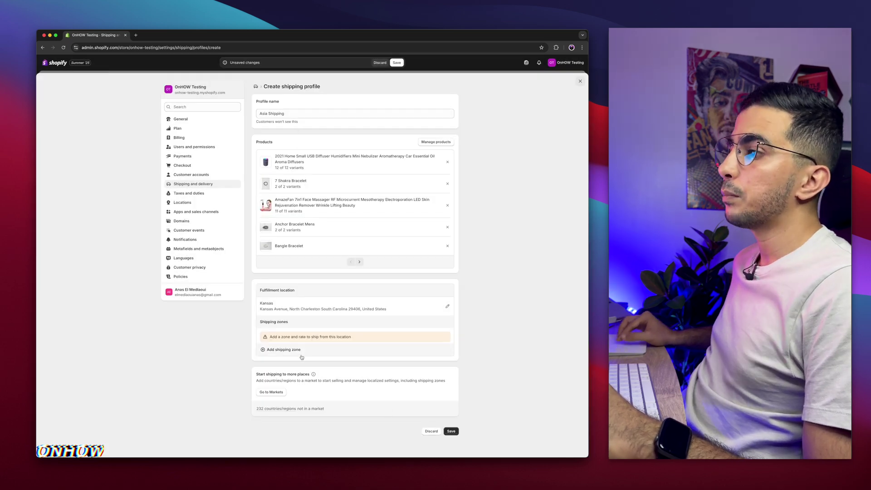
{"action": "left_click_drag", "start_coordinate": [205, 190], "coordinate": [298, 184]}
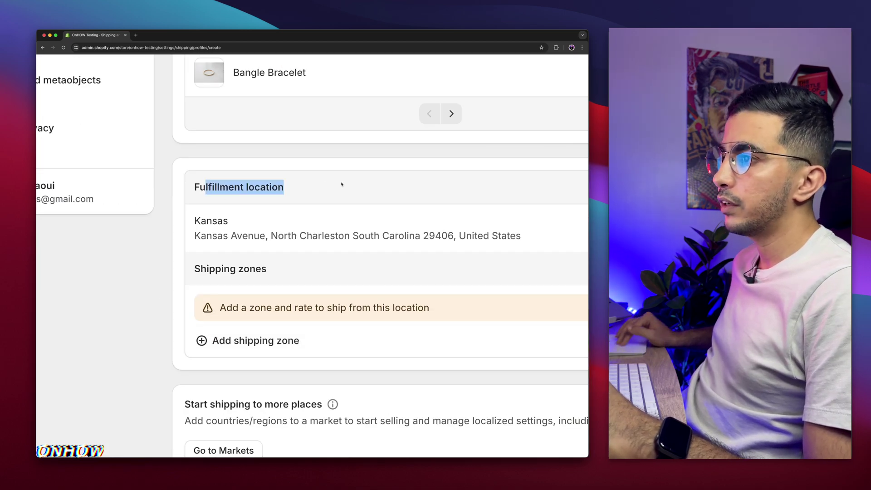
{"action": "scroll", "coordinate": [341, 184], "scroll_direction": "down", "scroll_amount": 1}
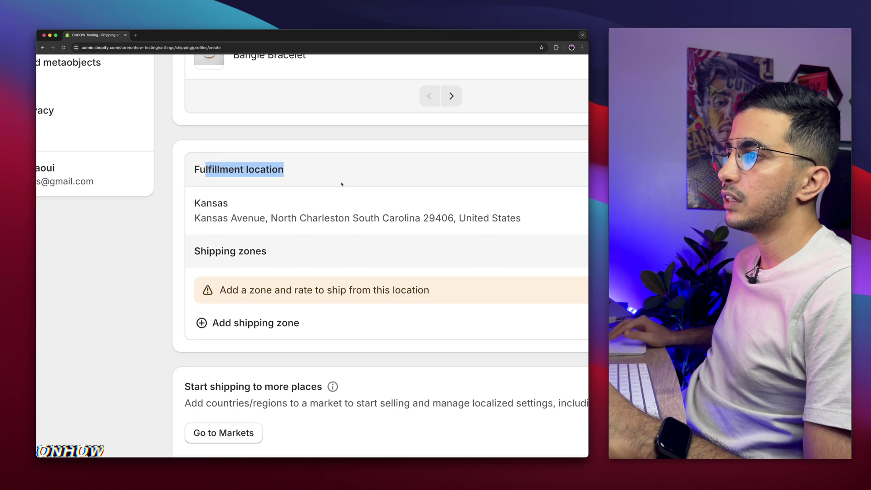
{"action": "left_click", "coordinate": [263, 324]}
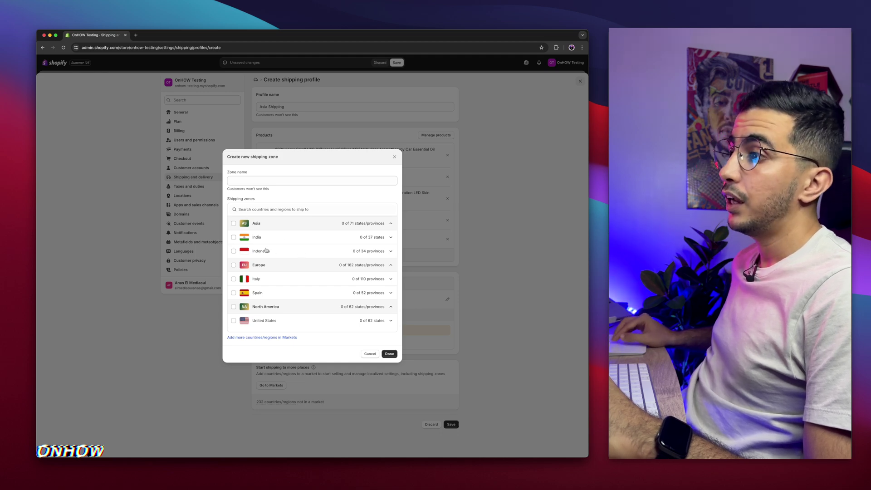
Create the Asia shipping zone covering India and Indonesia, then begin adding its rate.
{"action": "scroll", "coordinate": [266, 251], "scroll_direction": "up", "scroll_amount": 5}
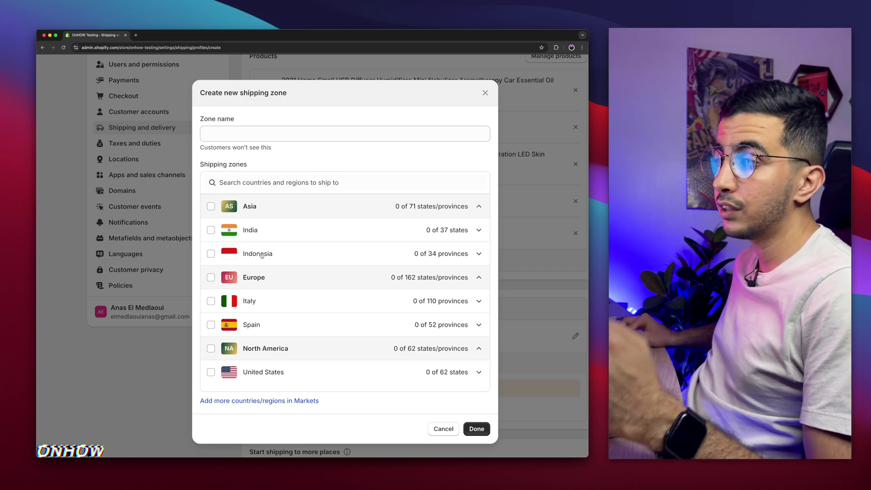
{"action": "left_click", "coordinate": [212, 207]}
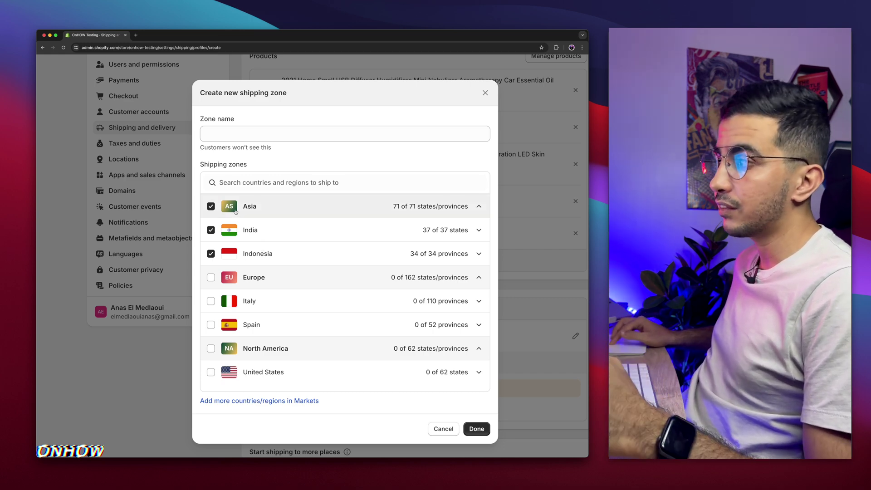
{"action": "left_click", "coordinate": [477, 429]}
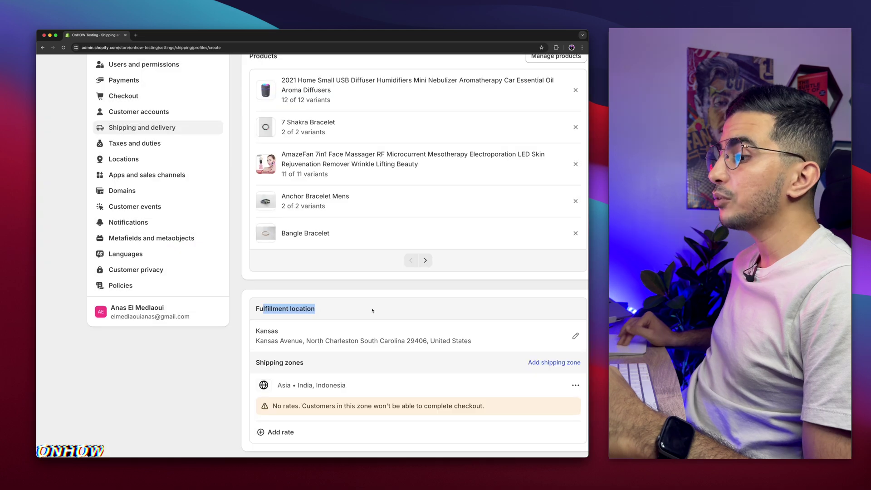
{"action": "scroll", "coordinate": [318, 408], "scroll_direction": "down", "scroll_amount": 1}
{"action": "key", "text": "super+equal"}
{"action": "scroll", "coordinate": [315, 412], "scroll_direction": "down", "scroll_amount": 2}
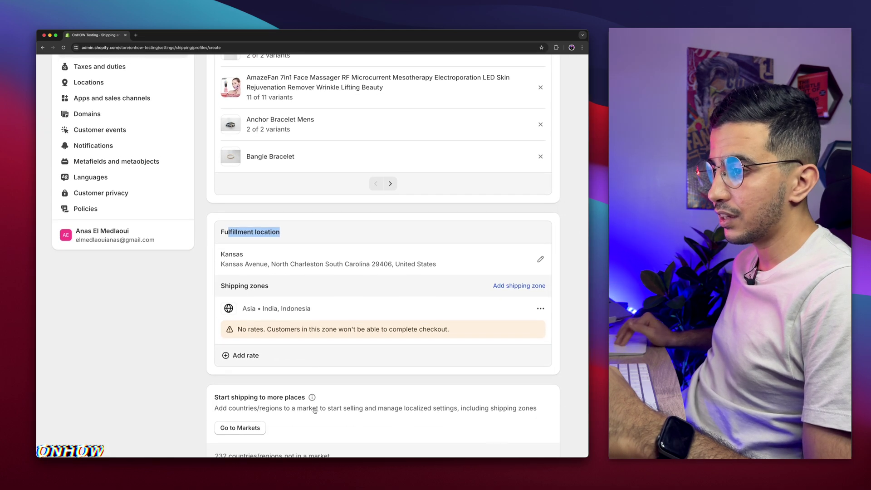
{"action": "scroll", "coordinate": [242, 348], "scroll_direction": "down", "scroll_amount": 3}
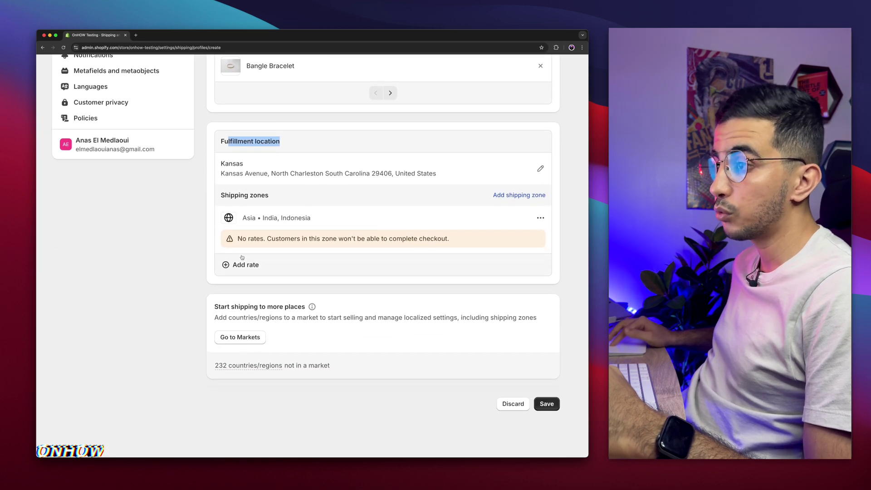
{"action": "double_click", "coordinate": [248, 218]}
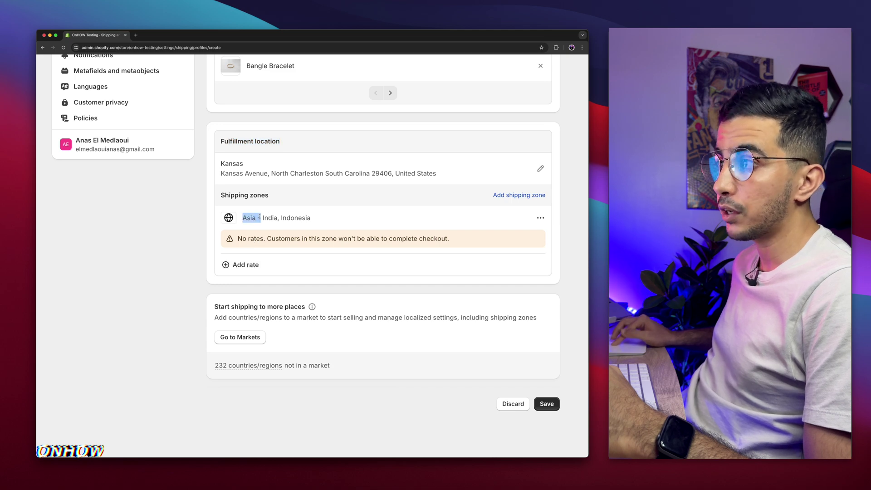
{"action": "left_click", "coordinate": [250, 267]}
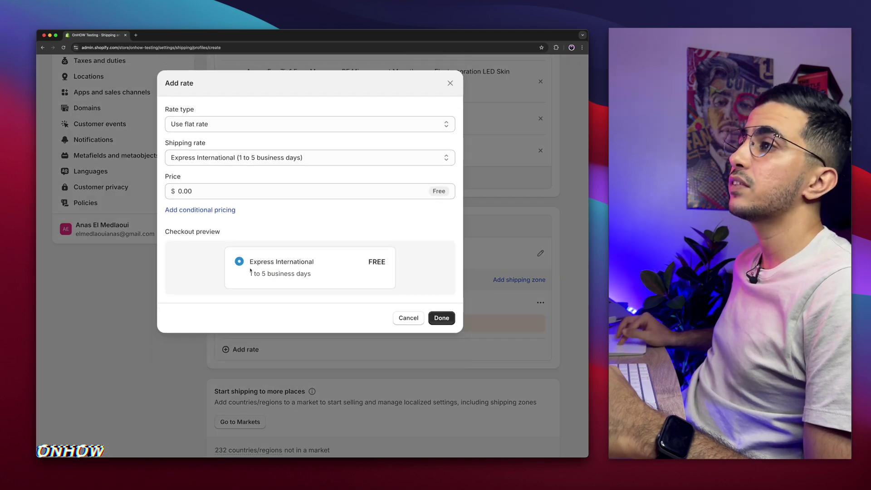
Set a flat-rate Standard International shipping rate priced at $12.
{"action": "left_click", "coordinate": [222, 123]}
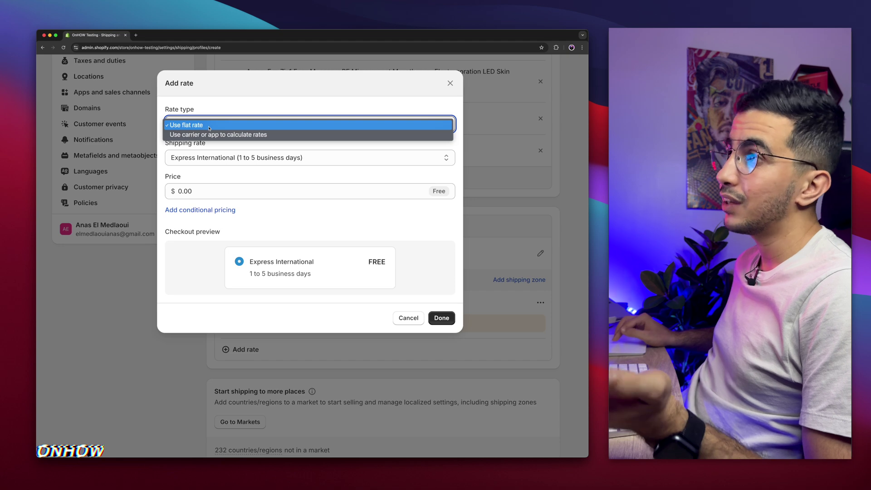
{"action": "left_click", "coordinate": [209, 129]}
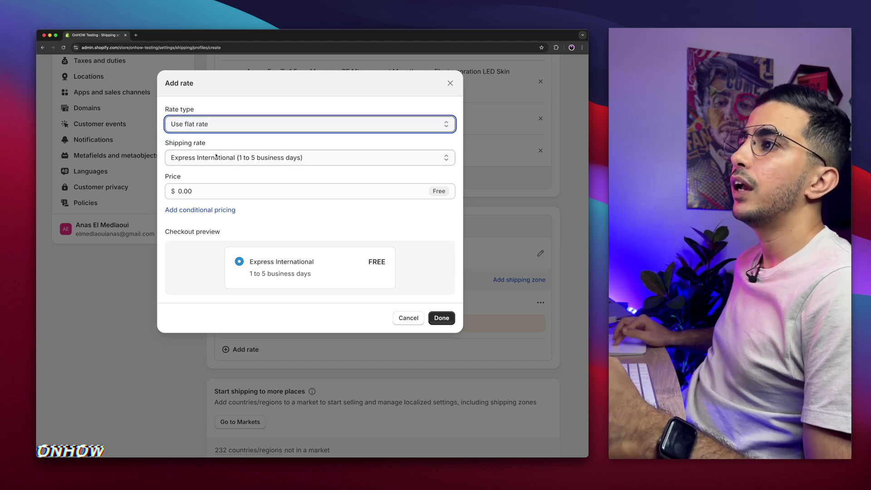
{"action": "left_click_drag", "start_coordinate": [168, 143], "coordinate": [206, 143]}
{"action": "left_click", "coordinate": [236, 159]}
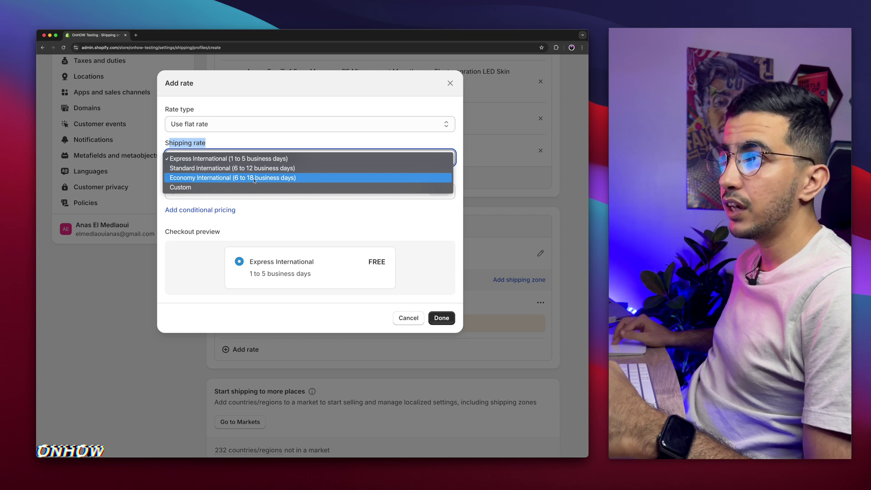
{"action": "left_click", "coordinate": [207, 190]}
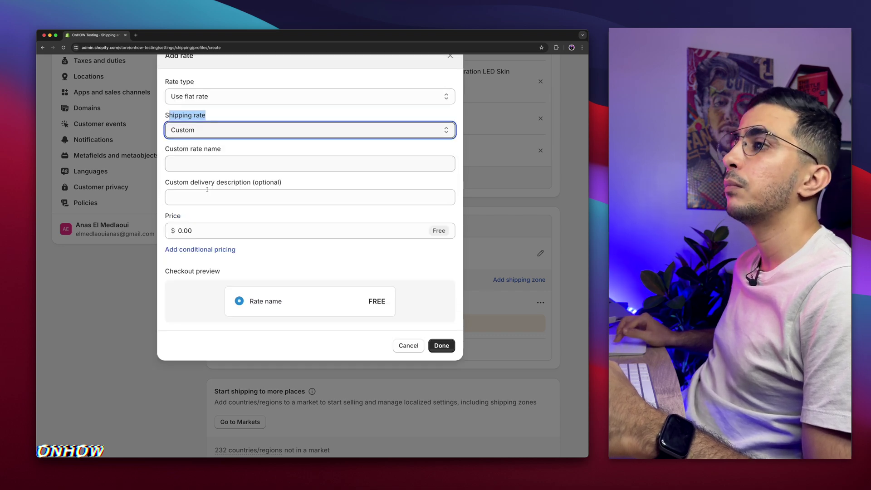
{"action": "left_click", "coordinate": [196, 164]}
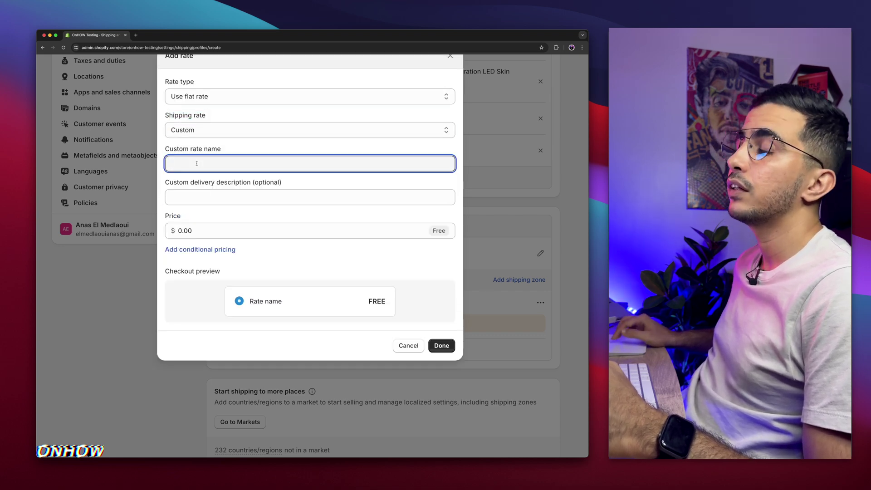
{"action": "left_click", "coordinate": [186, 198]}
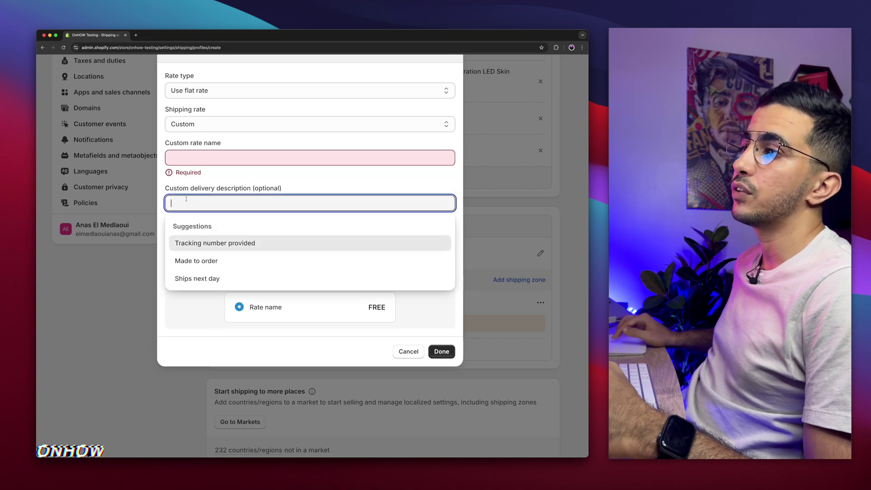
{"action": "left_click", "coordinate": [211, 123]}
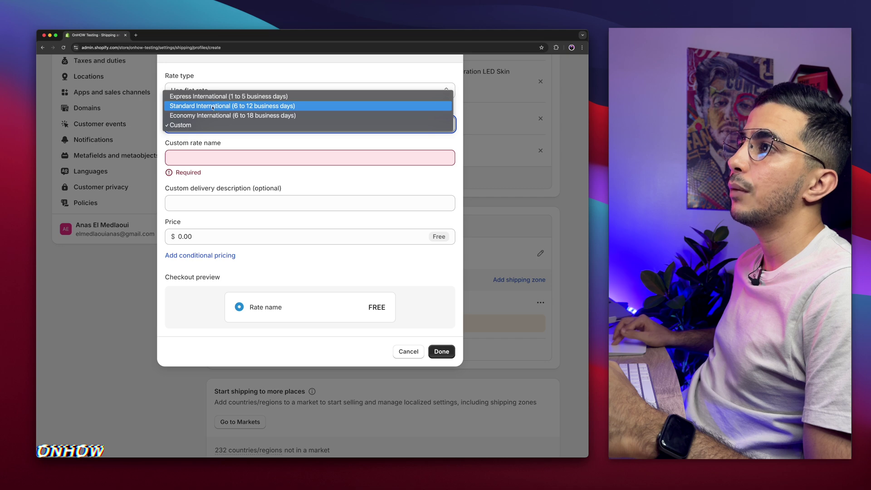
{"action": "left_click", "coordinate": [212, 107]}
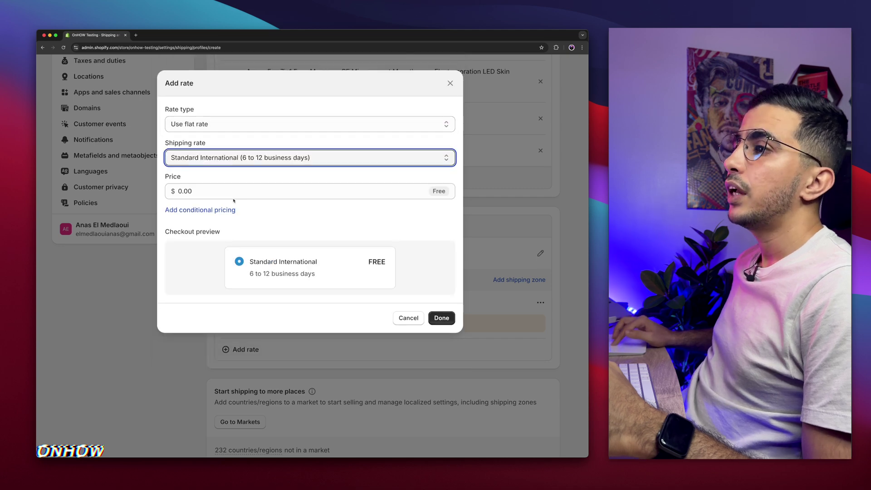
{"action": "left_click", "coordinate": [180, 191]}
{"action": "type", "text": "12"}
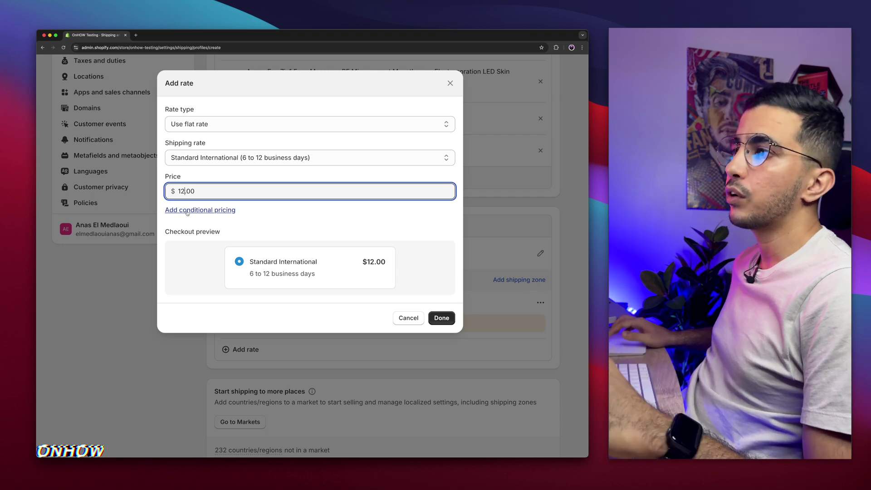
Try conditional weight-based pricing on the rate, then remove it.
{"action": "left_click", "coordinate": [187, 210]}
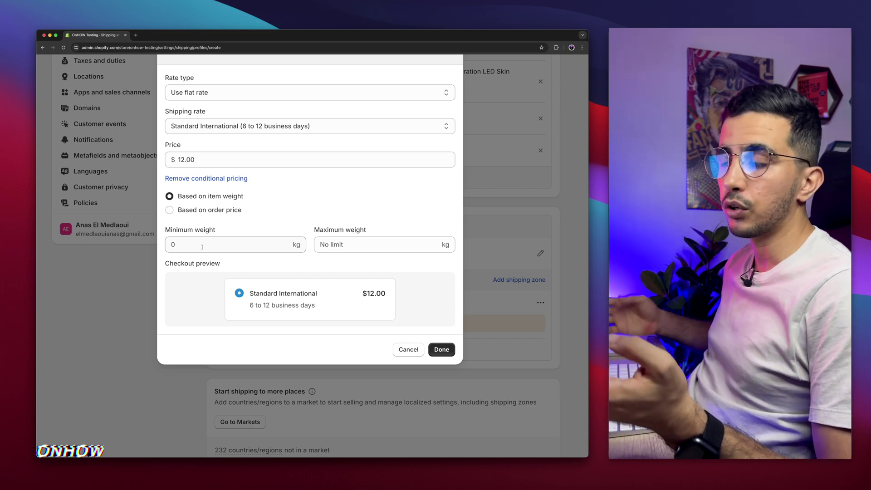
{"action": "left_click", "coordinate": [170, 245]}
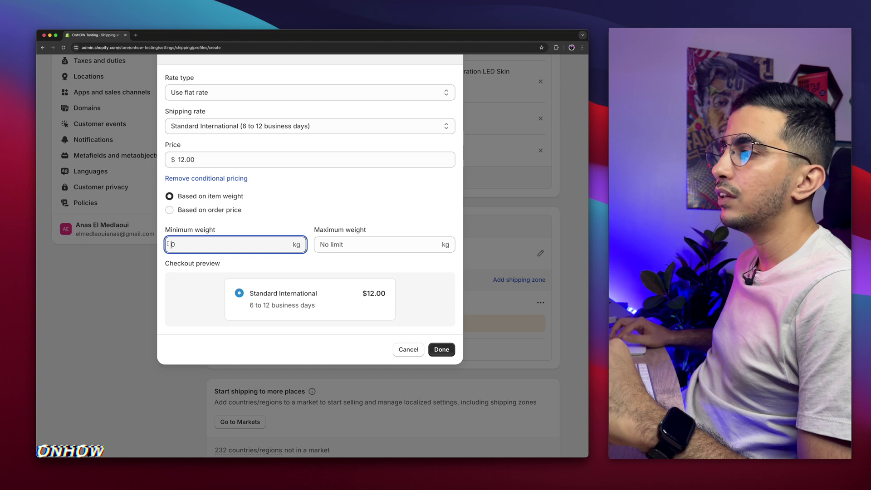
{"action": "left_click", "coordinate": [375, 243]}
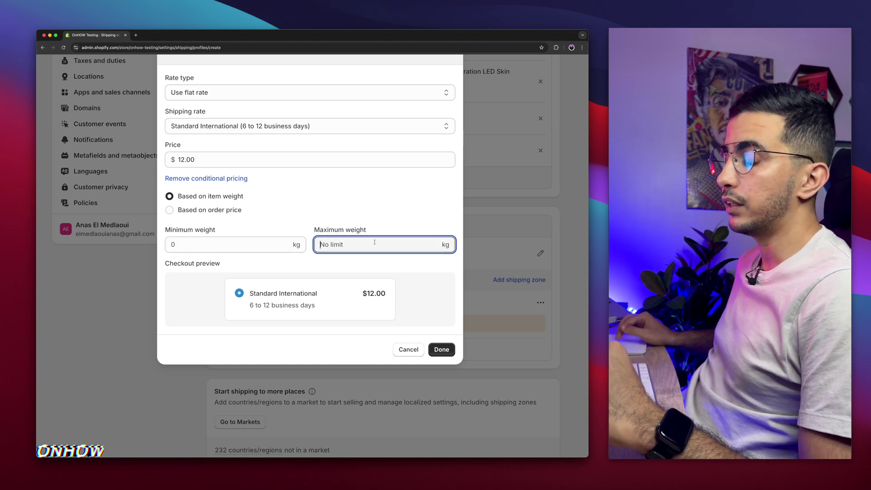
{"action": "left_click", "coordinate": [240, 179]}
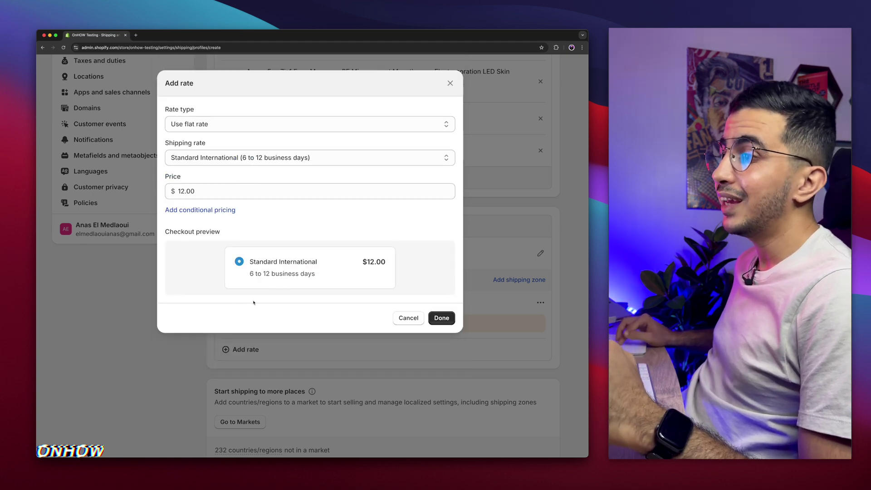
{"action": "left_click_drag", "start_coordinate": [239, 260], "coordinate": [341, 283]}
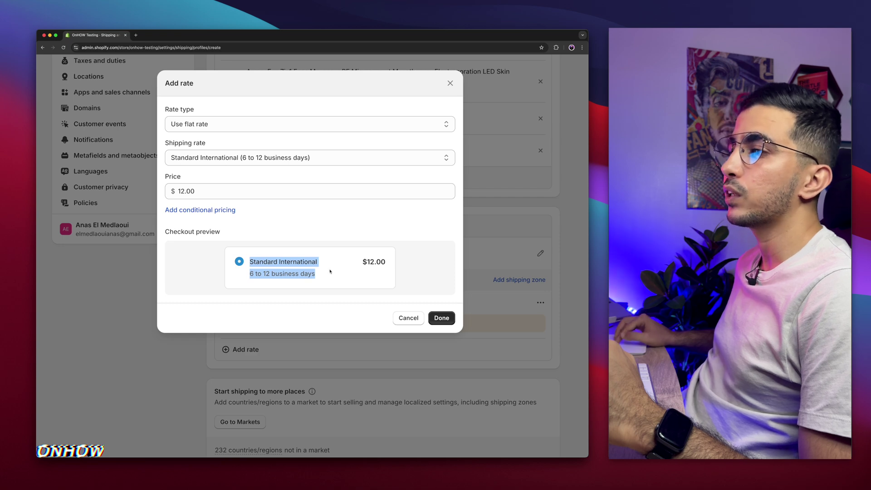
{"action": "left_click", "coordinate": [327, 269]}
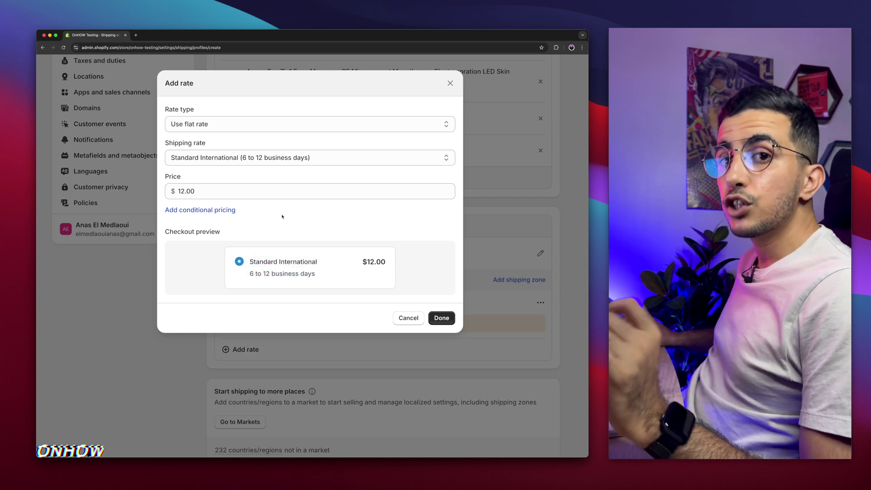
Keep the flat Standard International type and add the $12 rate to the Asia zone.
{"action": "left_click", "coordinate": [206, 123]}
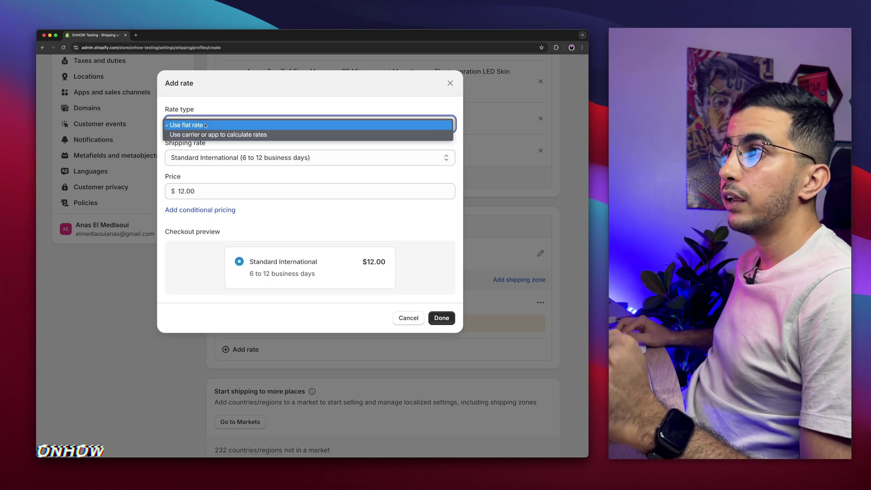
{"action": "left_click", "coordinate": [207, 122]}
{"action": "left_click", "coordinate": [215, 158]}
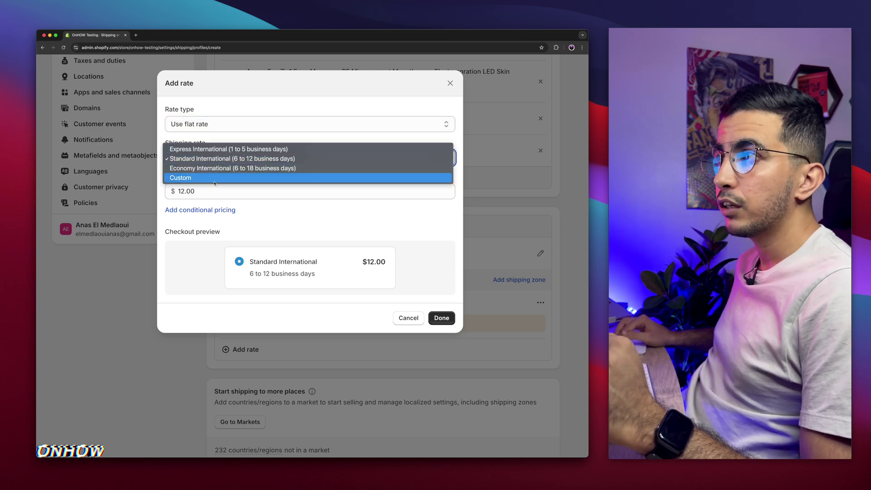
{"action": "left_click", "coordinate": [220, 159]}
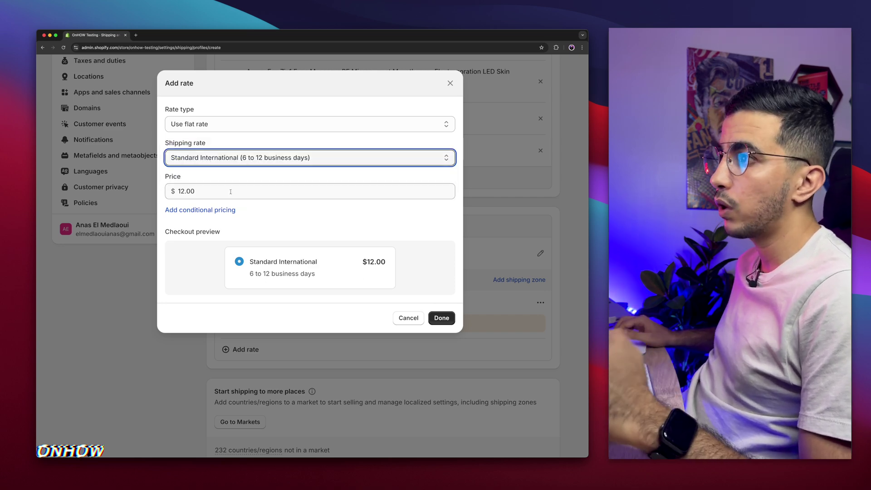
{"action": "left_click", "coordinate": [441, 318]}
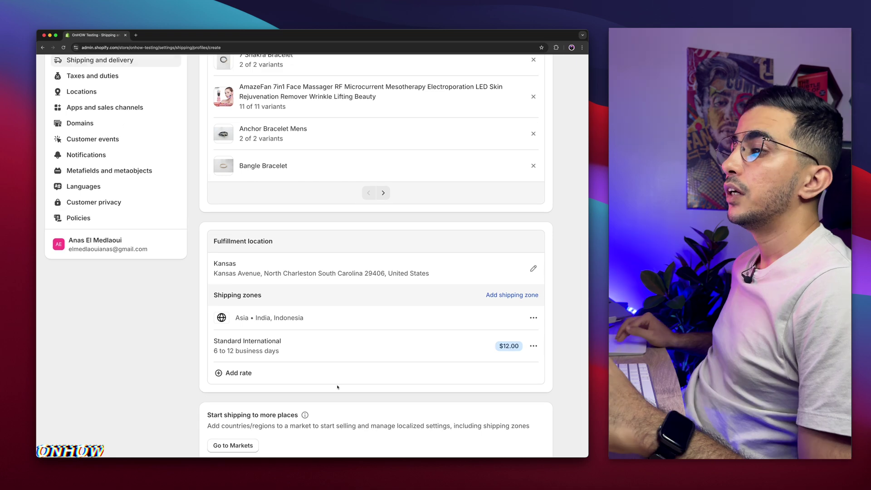
{"action": "scroll", "coordinate": [337, 387], "scroll_direction": "down", "scroll_amount": 2}
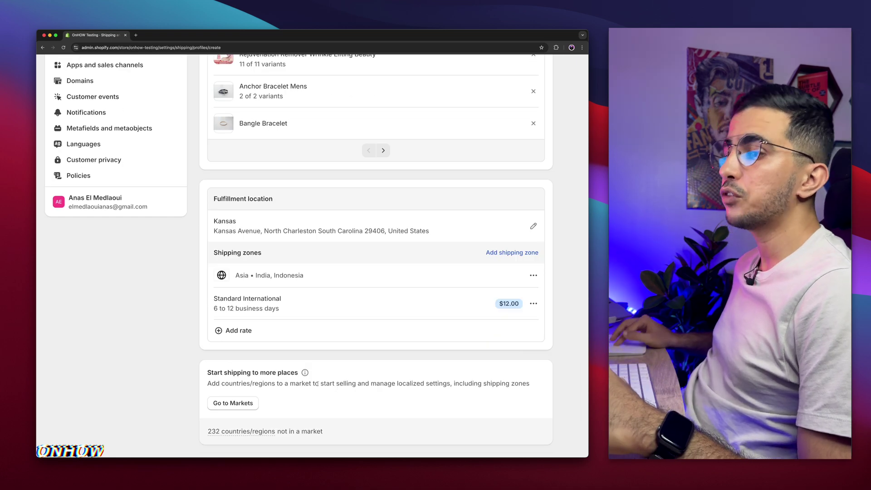
{"action": "mouse_move", "coordinate": [218, 435]}
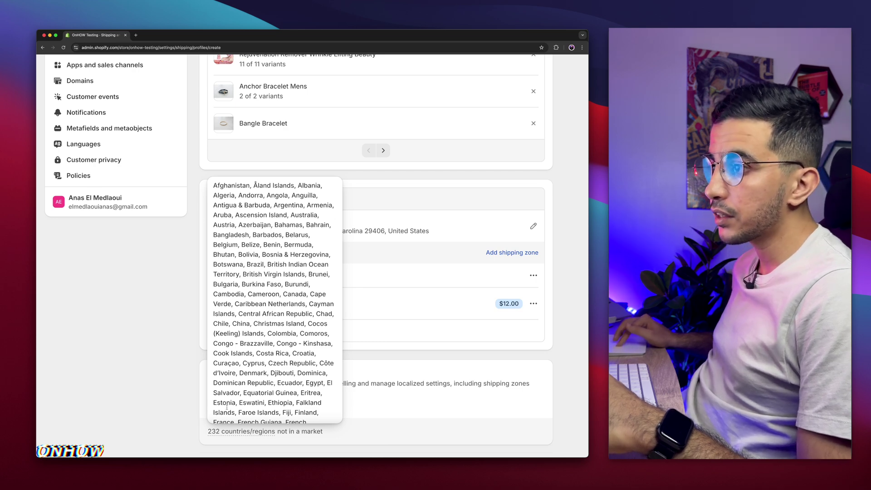
{"action": "left_click_drag", "start_coordinate": [215, 295], "coordinate": [242, 295]}
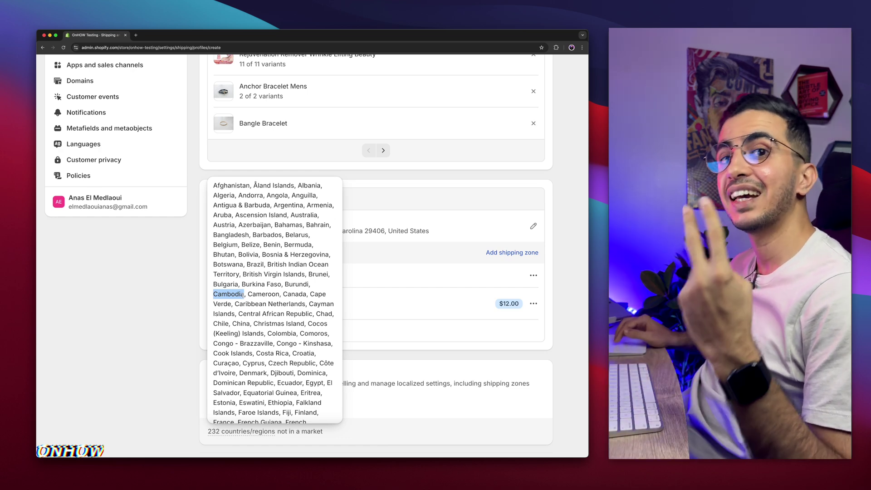
{"action": "mouse_move", "coordinate": [215, 294]}
{"action": "left_mouse_down"}
{"action": "mouse_move", "coordinate": [266, 295]}
{"action": "mouse_move", "coordinate": [214, 295]}
{"action": "left_mouse_up"}
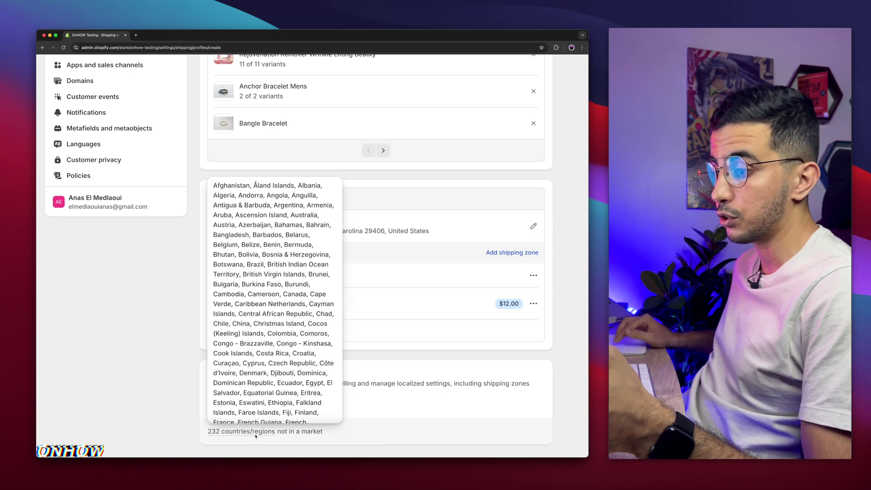
{"action": "key", "text": "super+minus"}
{"action": "key", "text": "super+minus"}
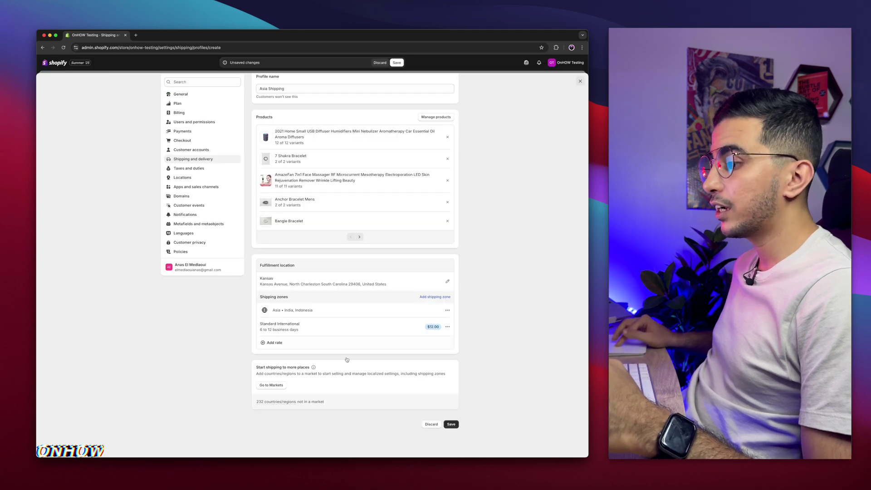
Save the Asia Shipping profile and zoom in to confirm it lists 197 products and Asia rates.
{"action": "left_click", "coordinate": [451, 425]}
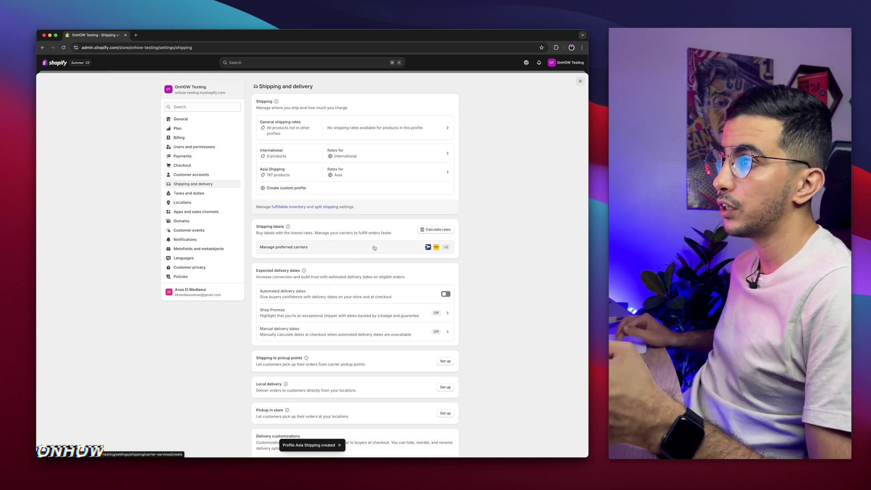
{"action": "key", "text": "super+plus"}
{"action": "key", "text": "super+plus"}
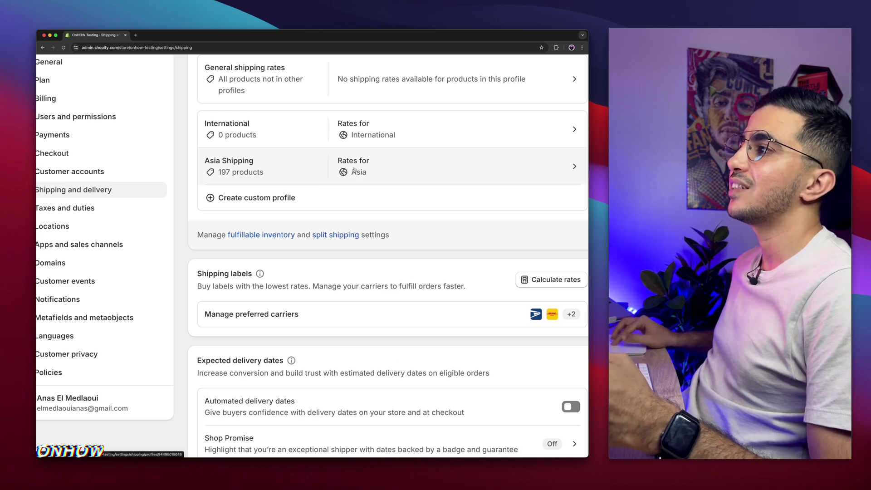